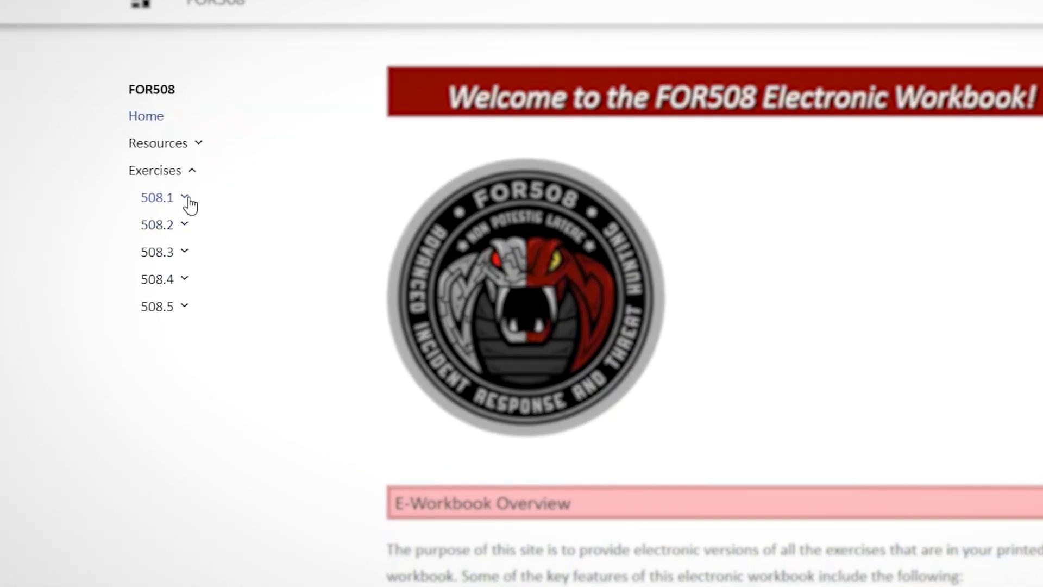
- Open the Ex 1.3 - Malware Discovery page from the 508.1 exercises in the sidebar
click(189, 203)
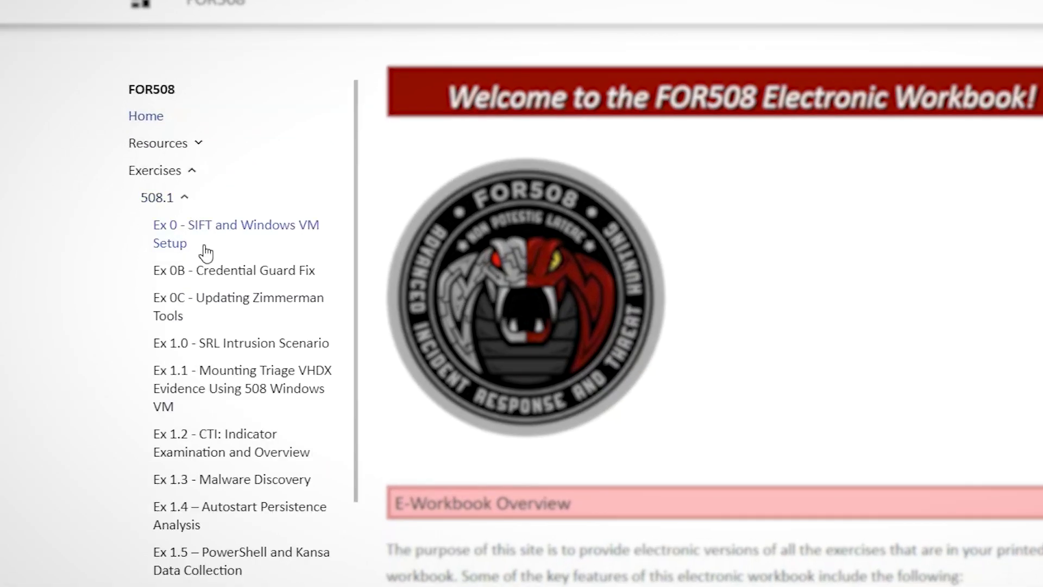
click(247, 480)
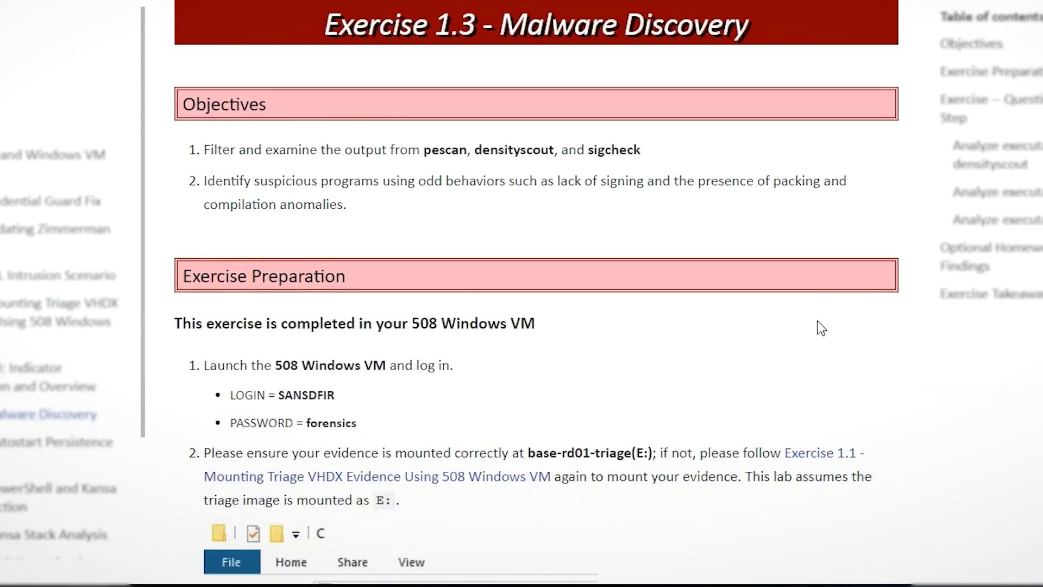
scroll(818, 322, down, 1)
scroll(820, 323, up, 1)
- Highlight the tool names pescan, densityscout and sigcheck in the exercise text
double_click(434, 150)
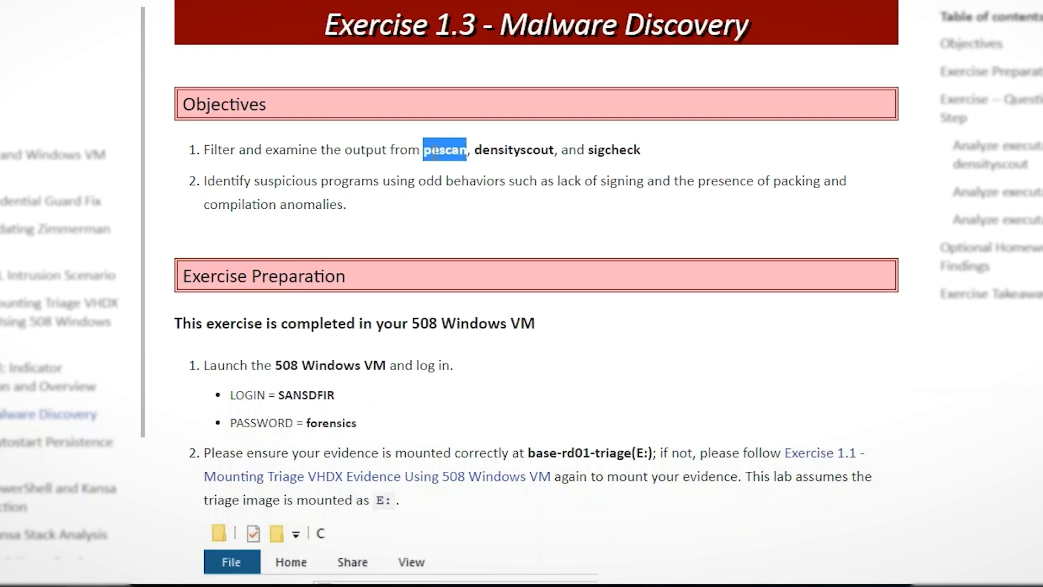
double_click(520, 150)
double_click(615, 148)
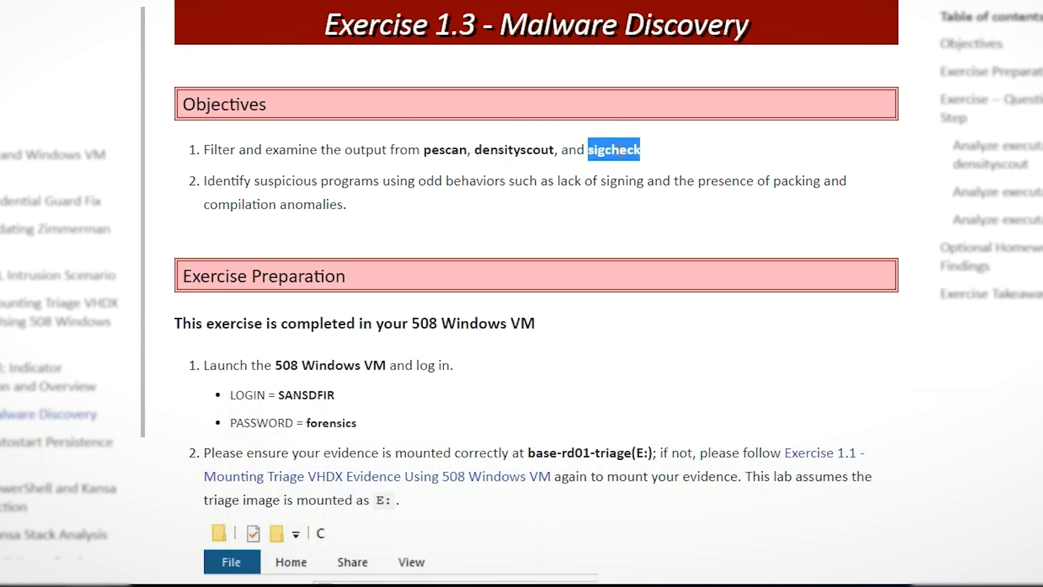
scroll(609, 152, down, 5)
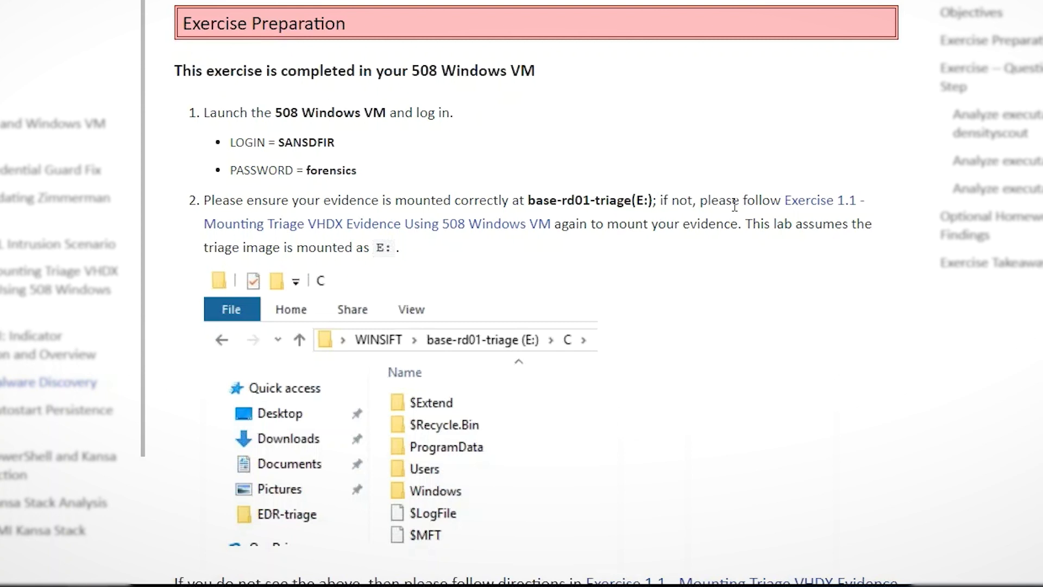
drag(526, 200, 657, 201)
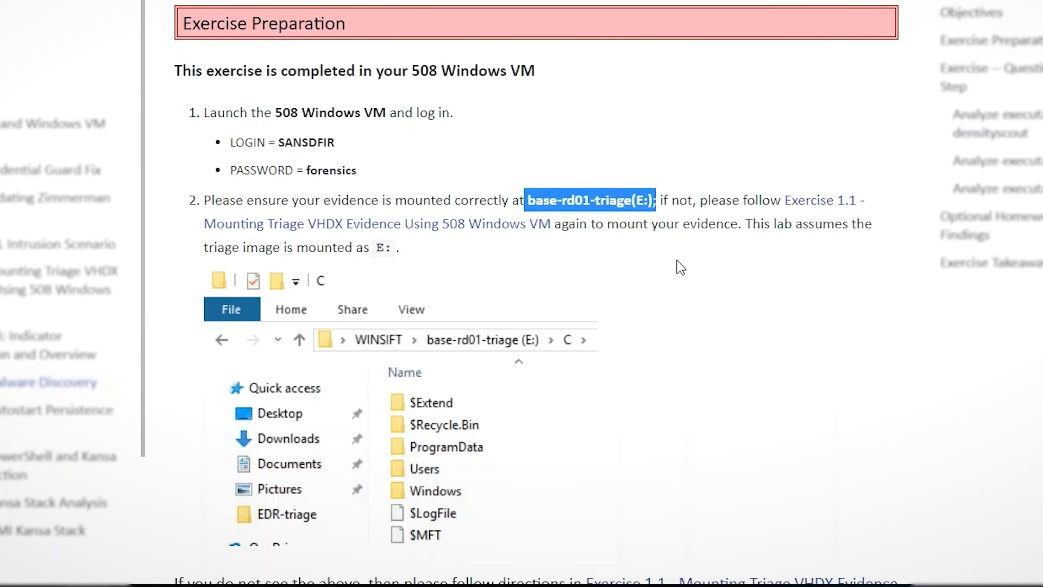
scroll(686, 265, down, 3)
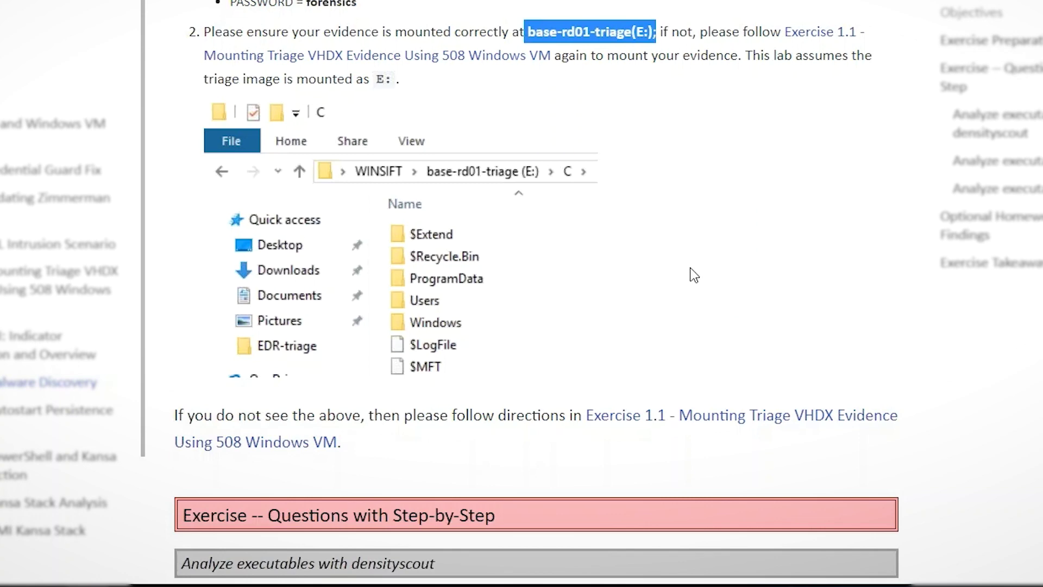
scroll(694, 268, down, 3)
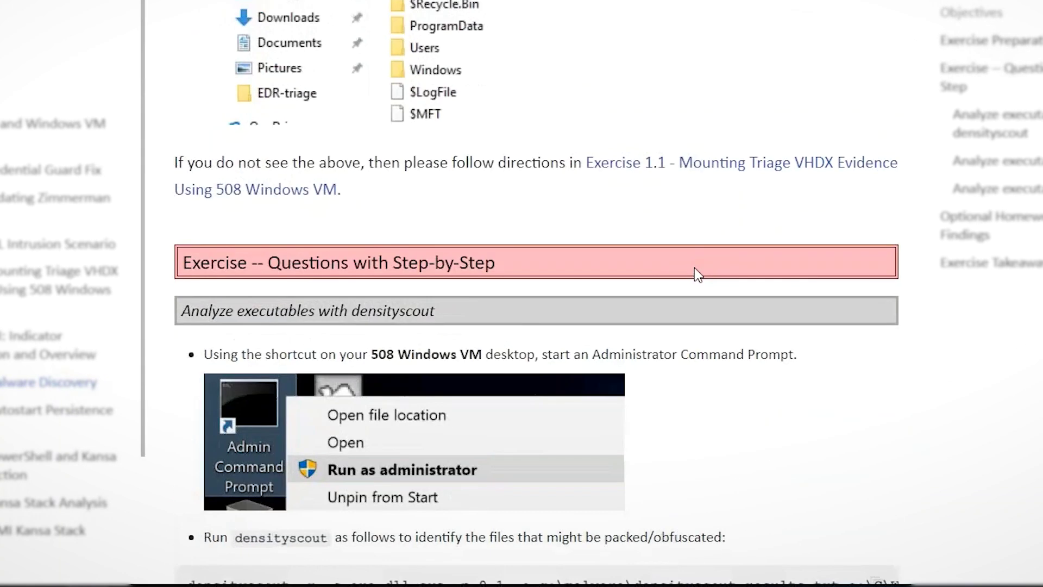
scroll(697, 274, down, 5)
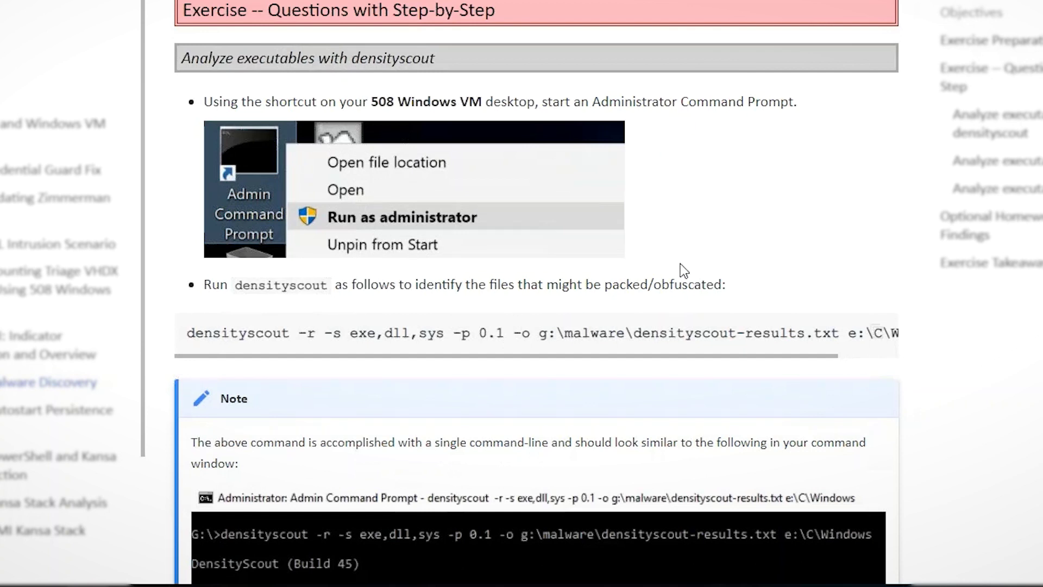
- Select the entire densityscout command in the code block, scrolling horizontally to cover both ends
click(877, 333)
drag(578, 359, 557, 374)
drag(189, 332, 490, 345)
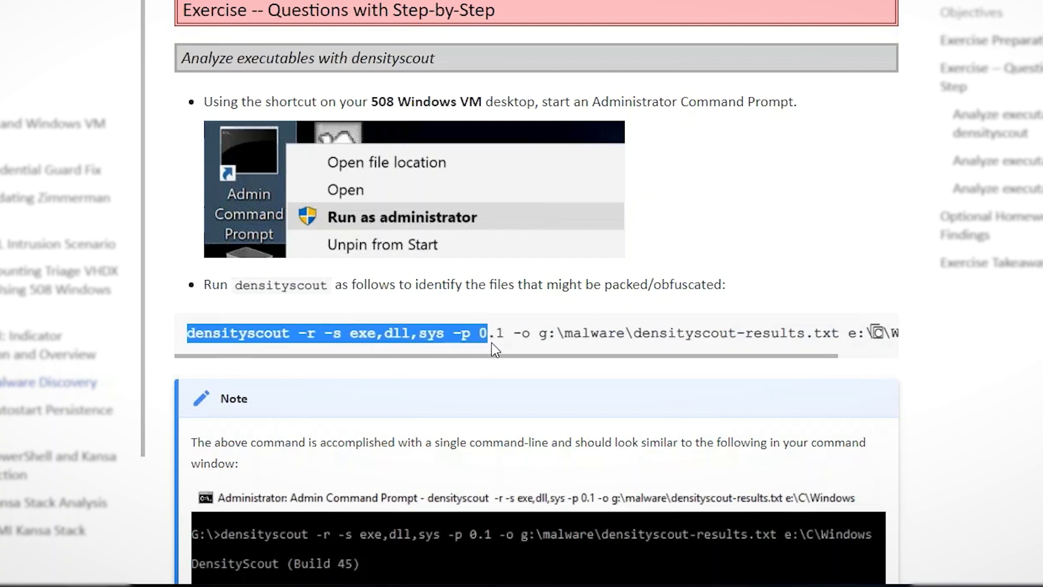
drag(494, 342, 891, 350)
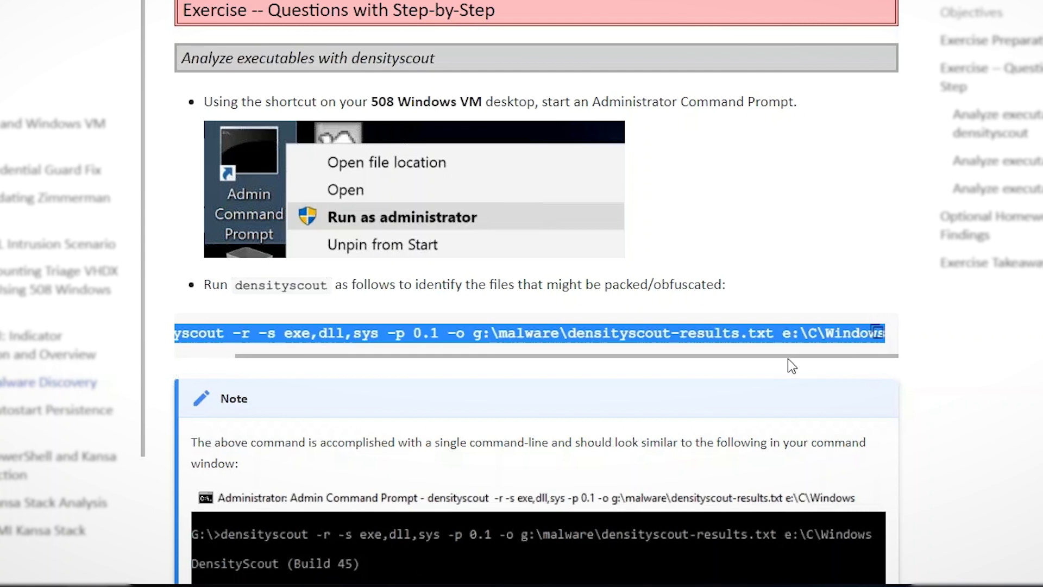
drag(789, 355, 728, 356)
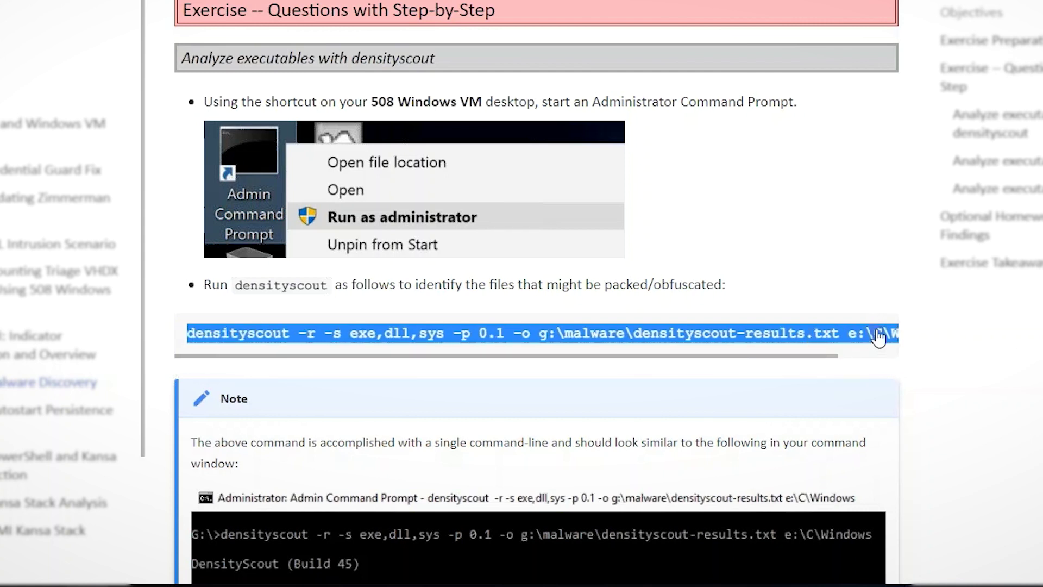
drag(777, 358, 872, 364)
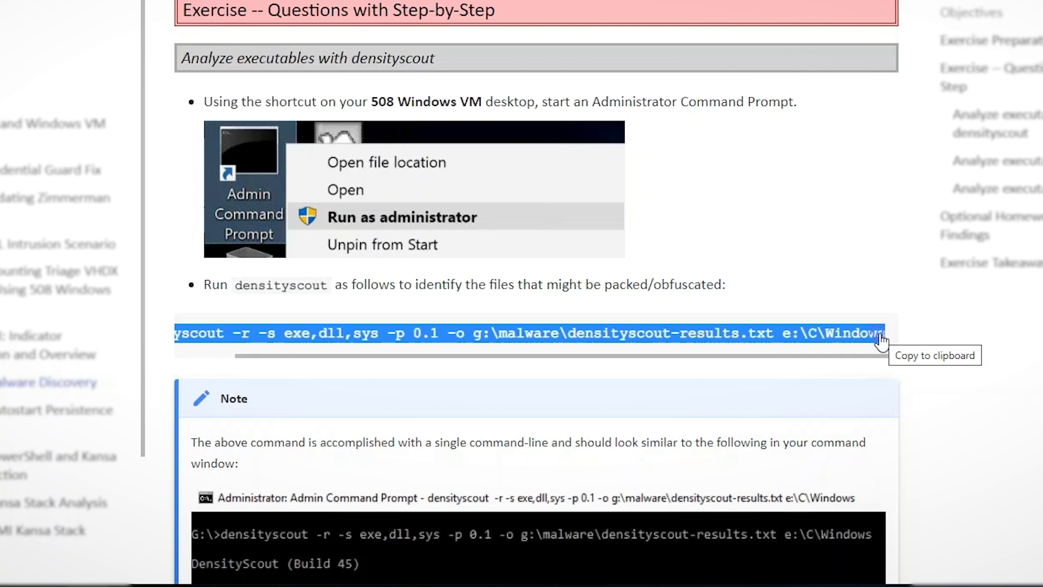
- Copy the densityscout command and run it in the Administrator Command Prompt
click(880, 340)
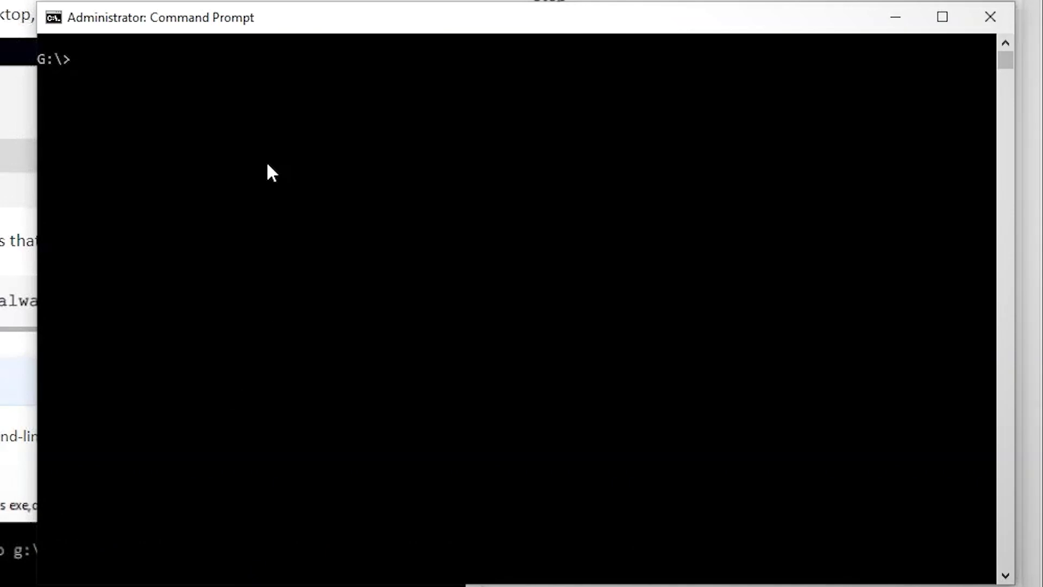
key(ctrl+v)
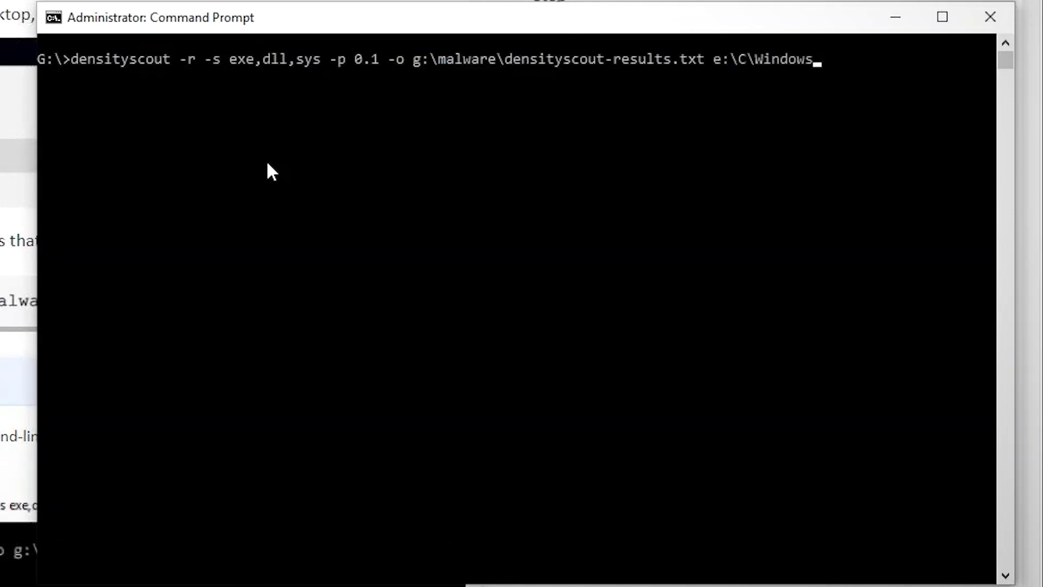
key(Return)
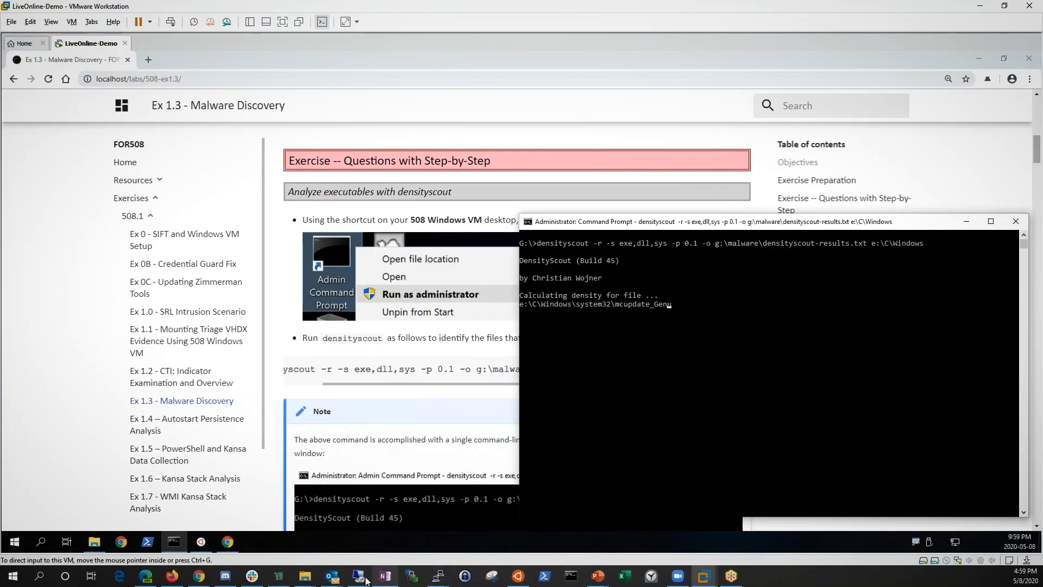
- Bring up Slack's demo-sansliveonline channel in the SANS Live Online workspace
click(253, 577)
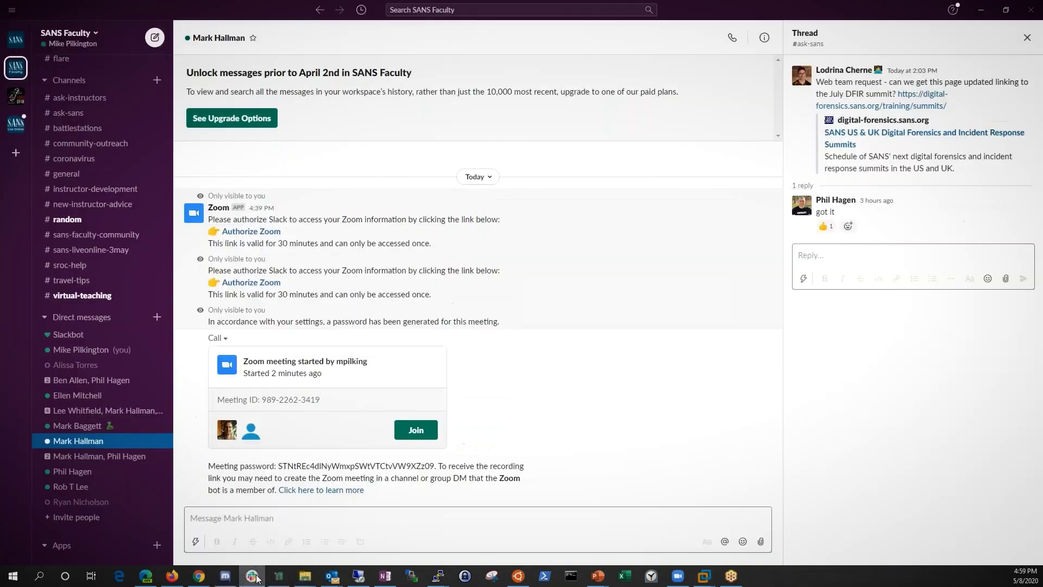
click(16, 124)
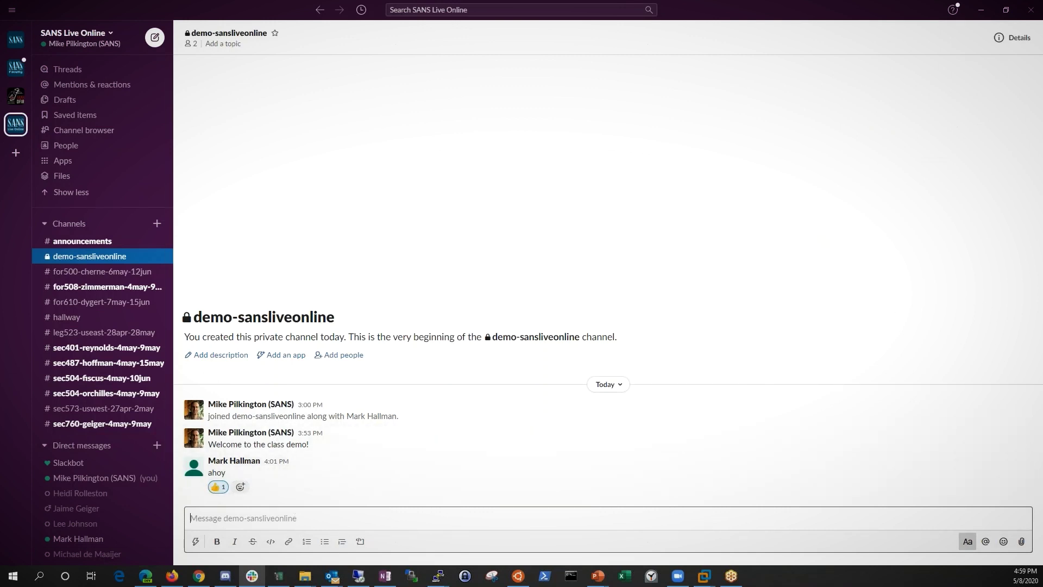
key(alt+Tab)
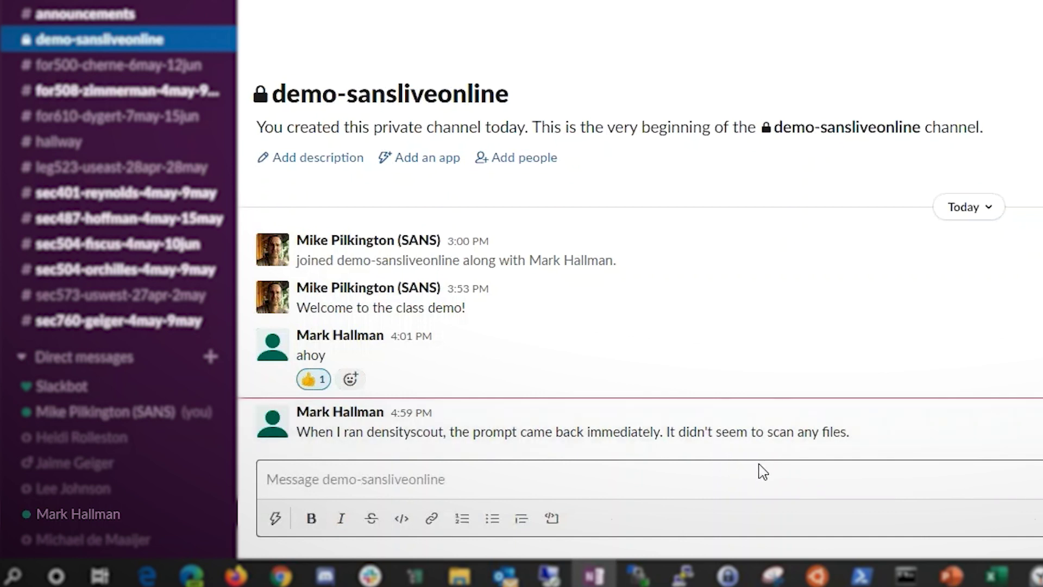
- Direct-message the student: 'That's interesting. Let's take a look in zoom. Do you mind sharing your desktop?'
click(342, 417)
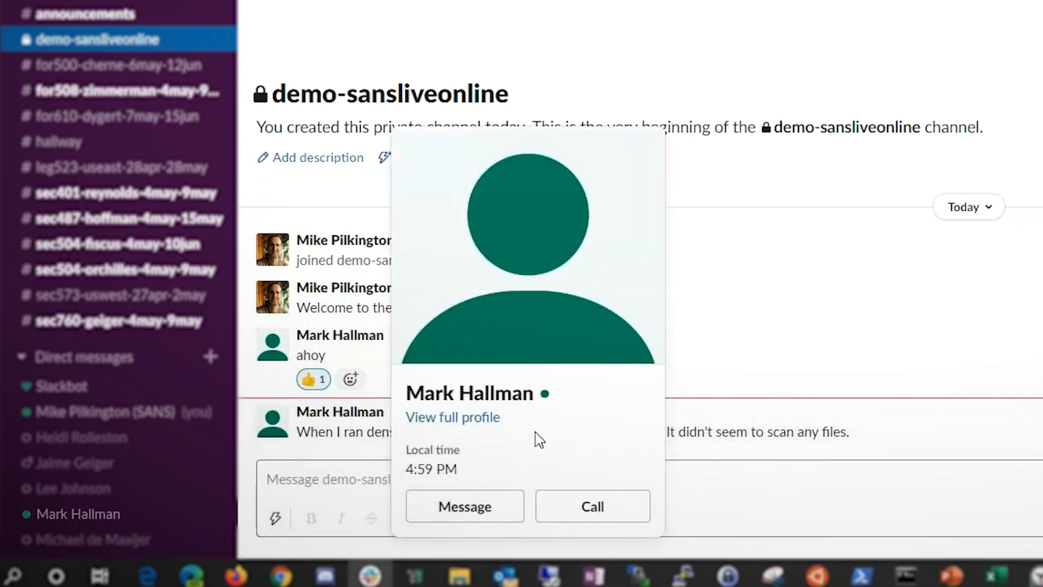
click(465, 506)
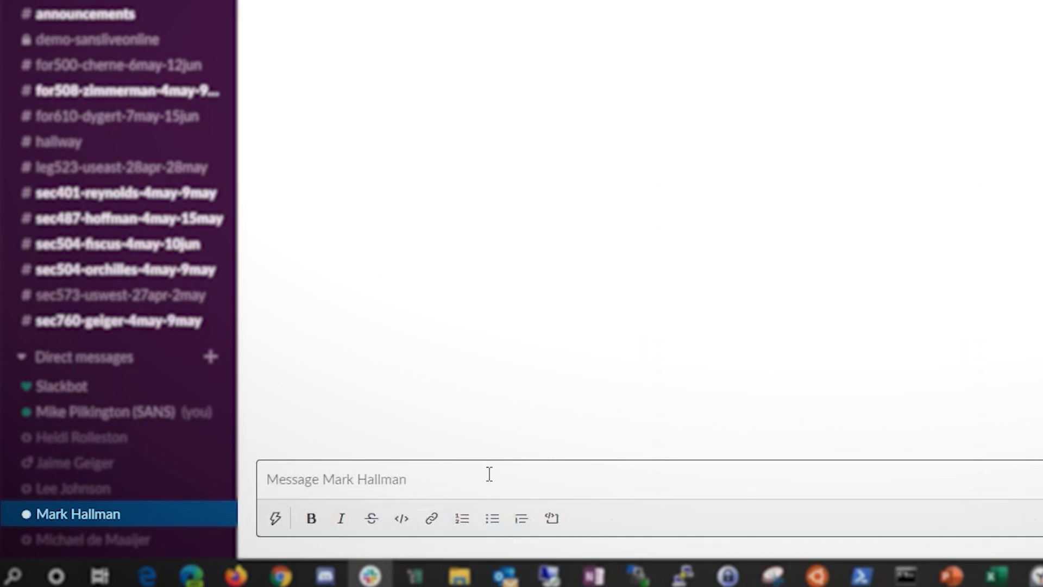
text(T)
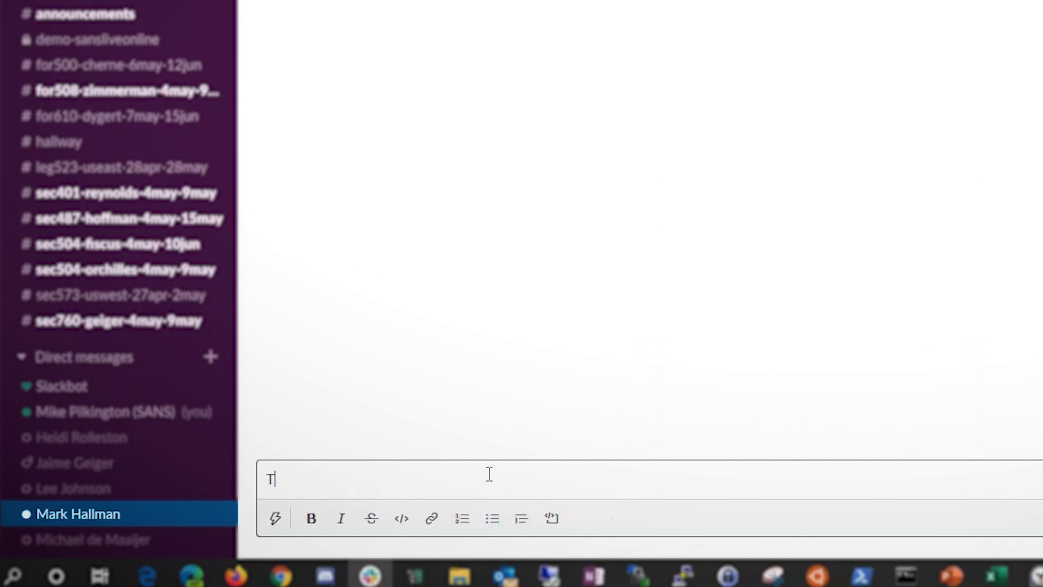
text(hat's interesting. Let's take)
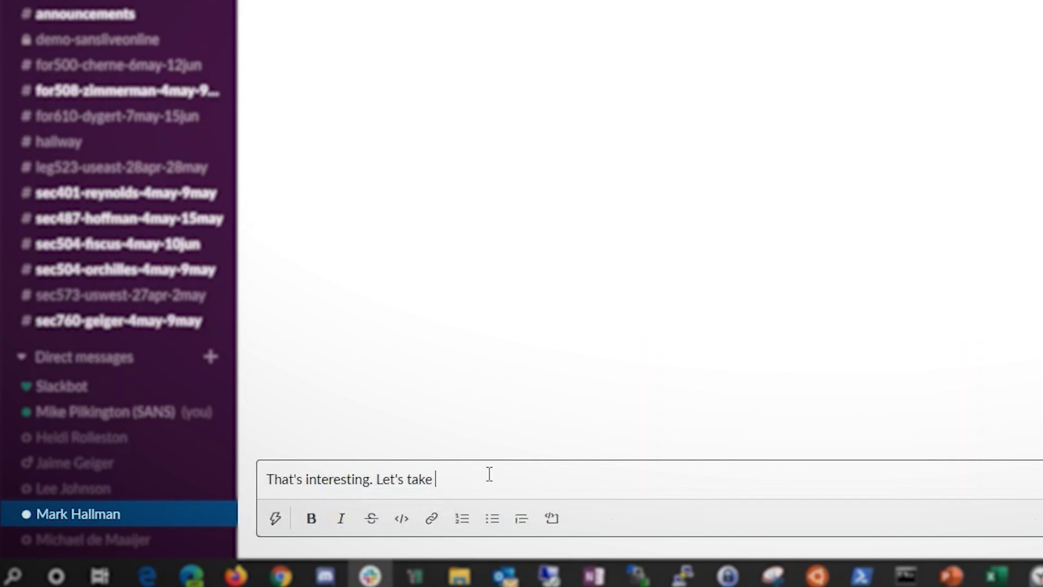
text(a look in zoom.  Do you mind sharing your desktop?)
key(Return)
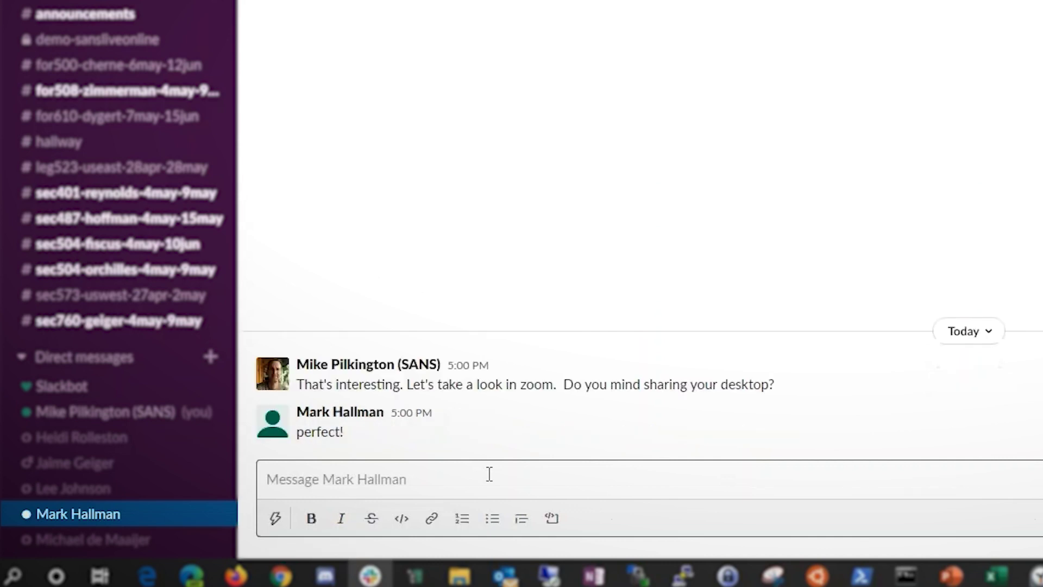
- Start a Zoom meeting in the direct message using the /zoom command
text(/zoom)
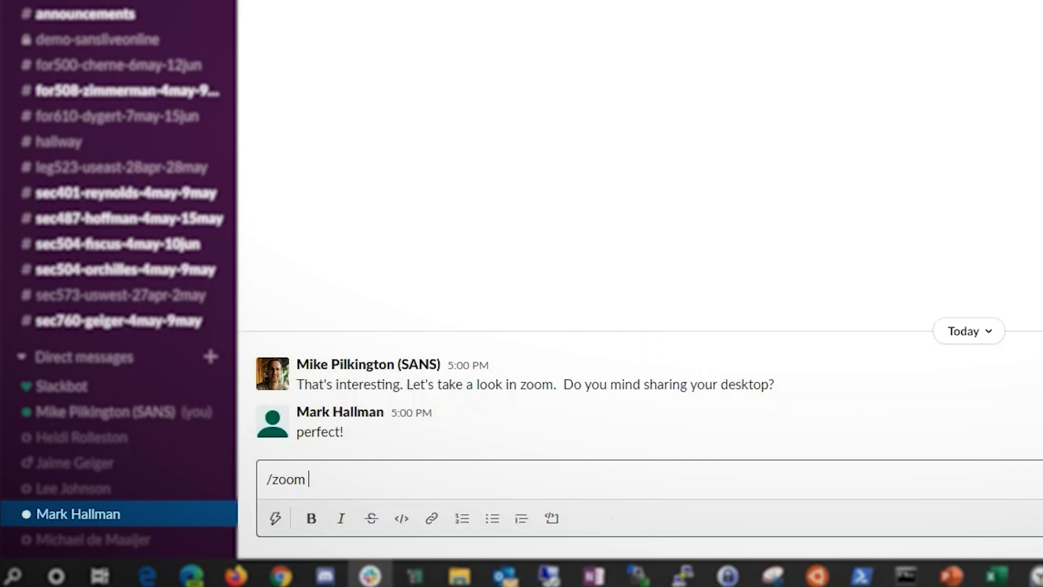
key(Return)
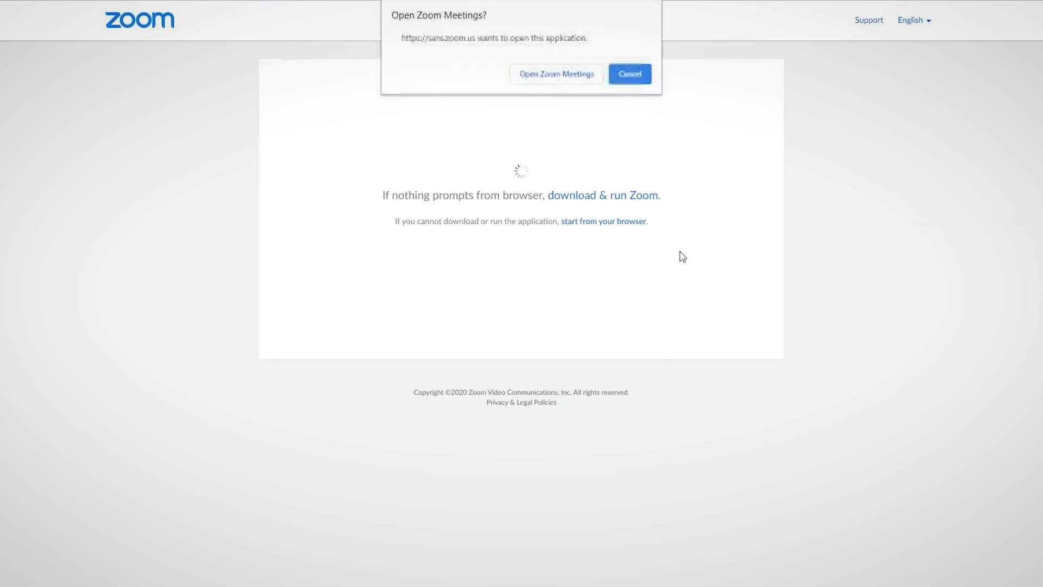
- Join the meeting in the Zoom desktop app with video off, dismissing the audio options
click(550, 73)
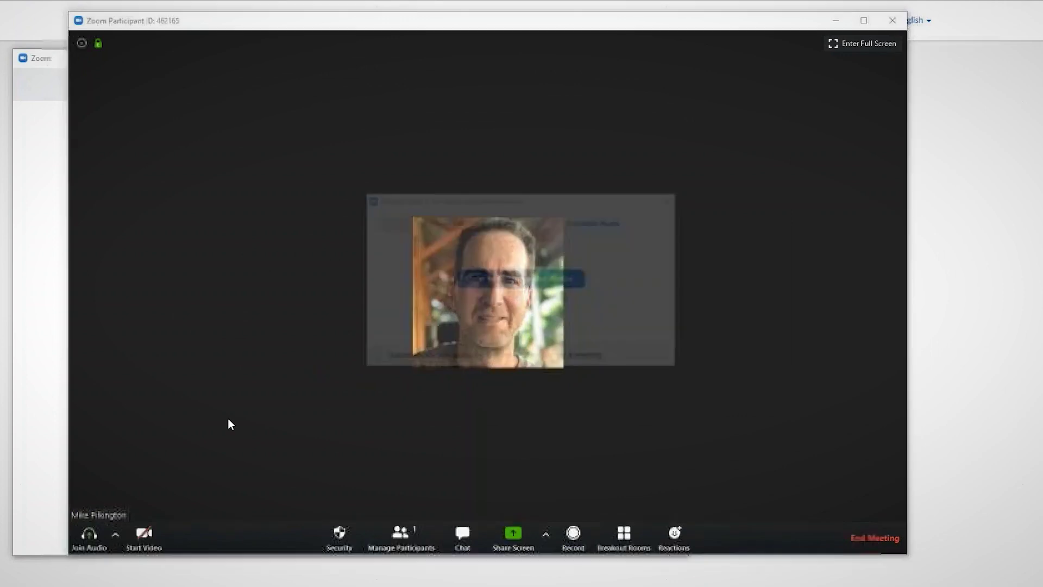
click(126, 532)
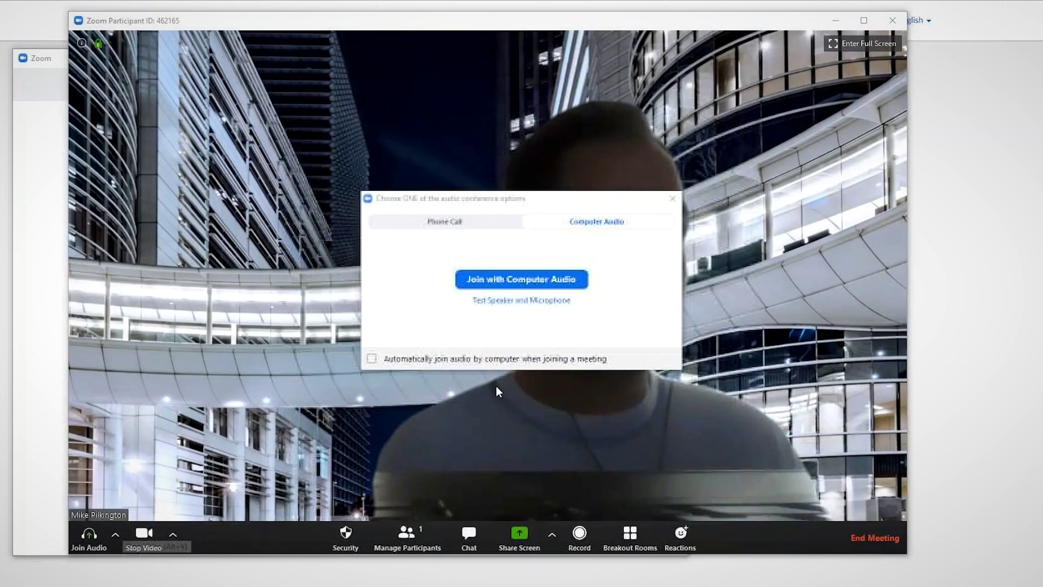
click(145, 536)
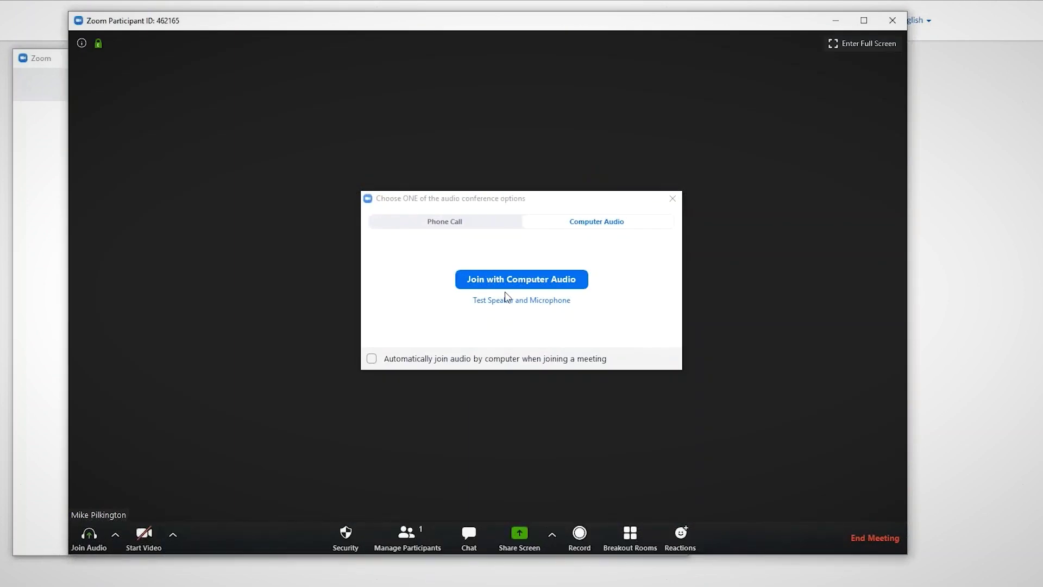
click(458, 227)
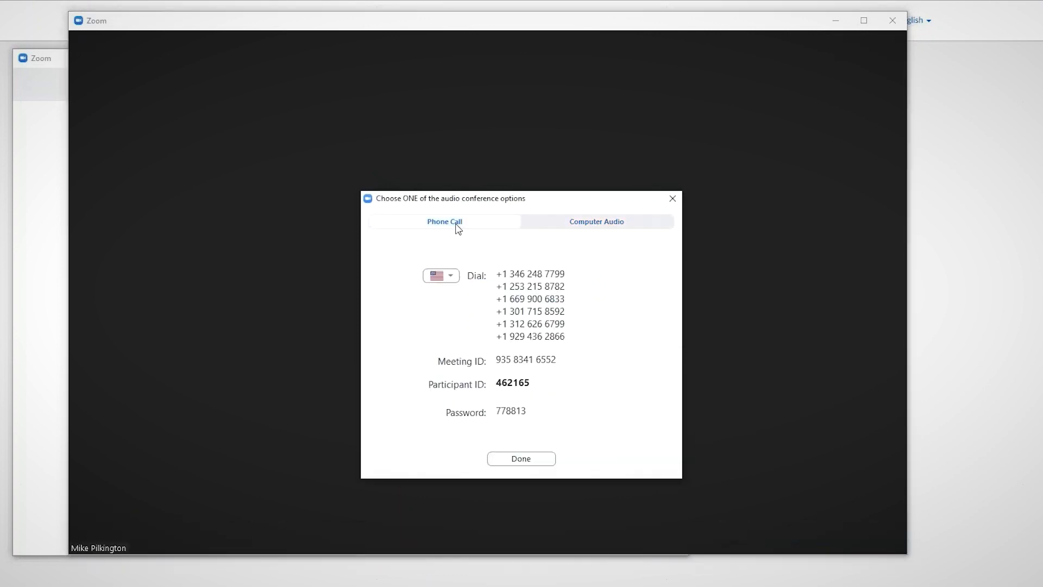
click(523, 459)
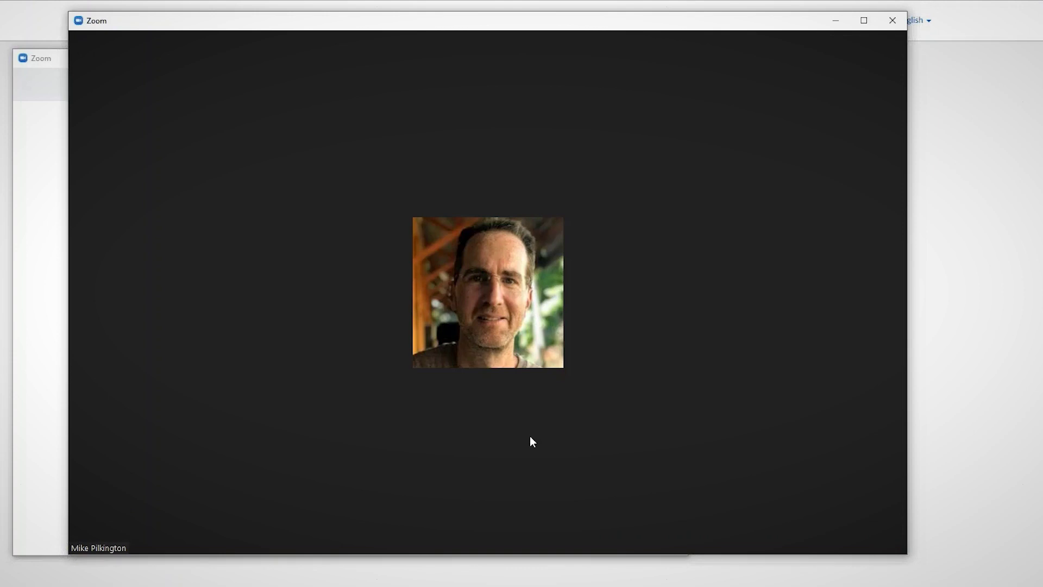
- Enlarge the meeting window and allow multiple participants to share simultaneously
drag(798, 27, 767, 23)
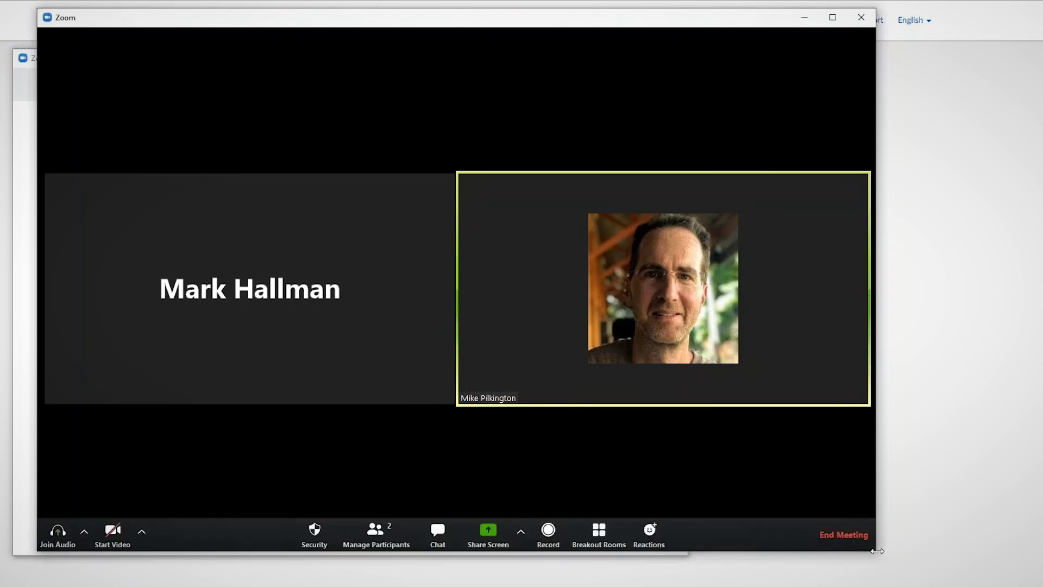
drag(884, 552, 987, 567)
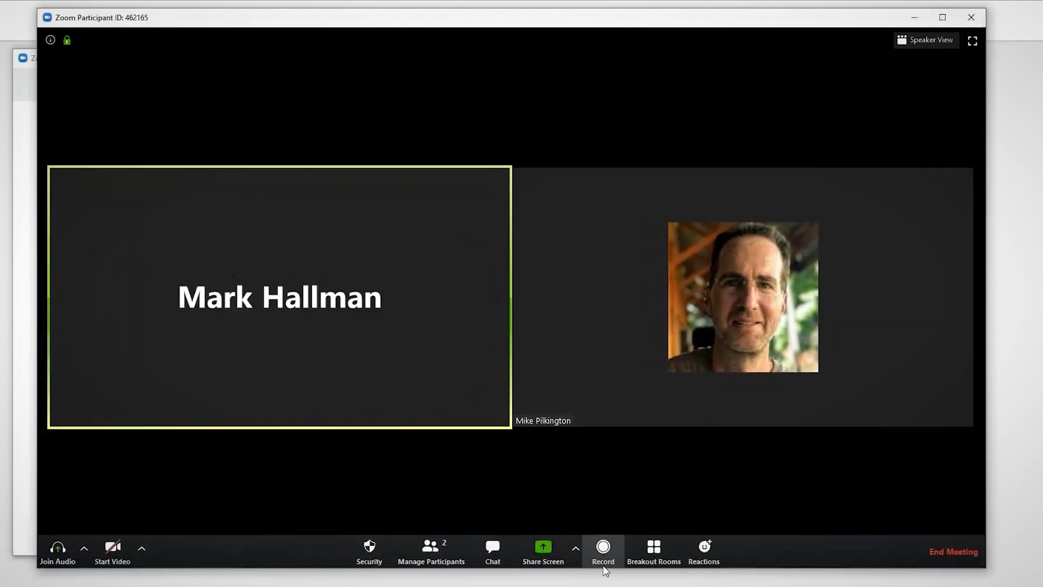
click(578, 550)
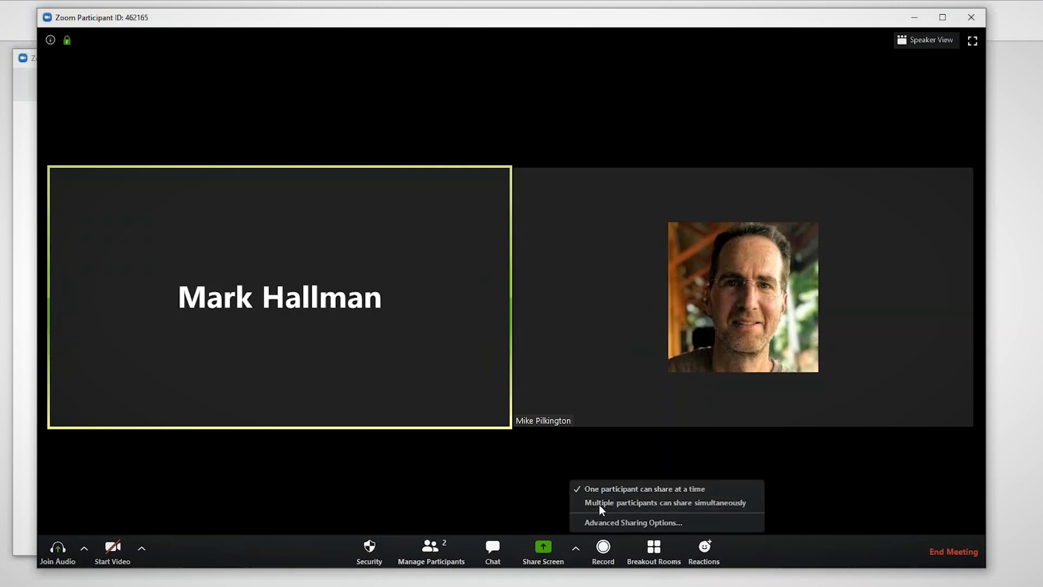
click(601, 508)
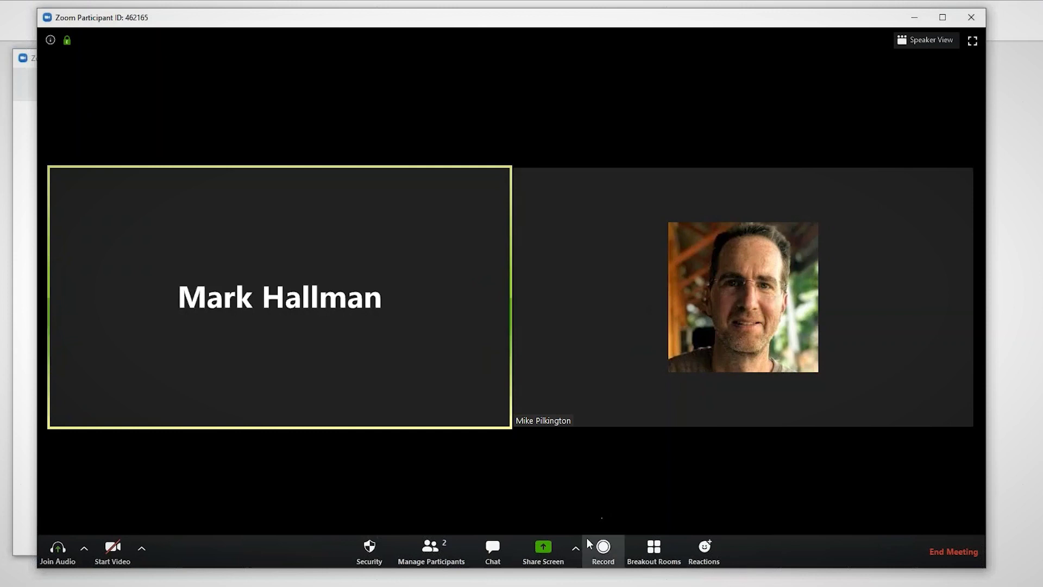
click(577, 550)
click(598, 506)
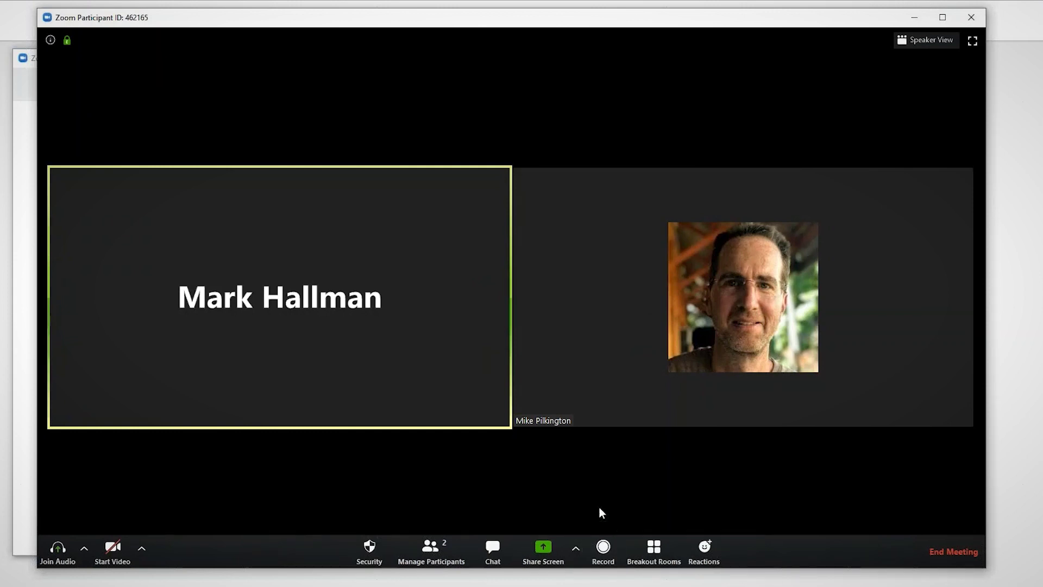
click(577, 551)
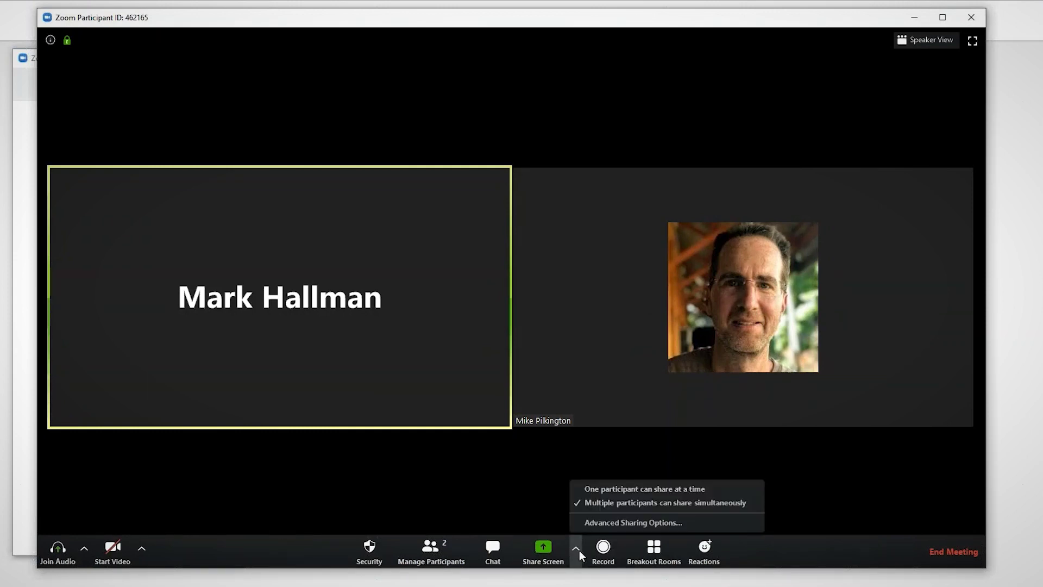
click(820, 28)
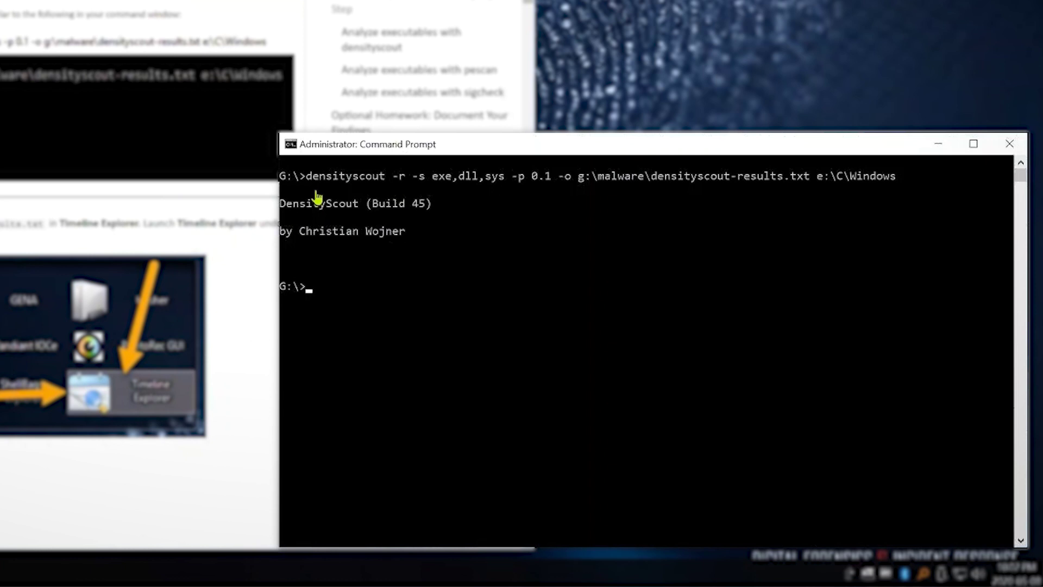
- Recall and rerun the previous densityscout command in the Command Prompt
key(Up)
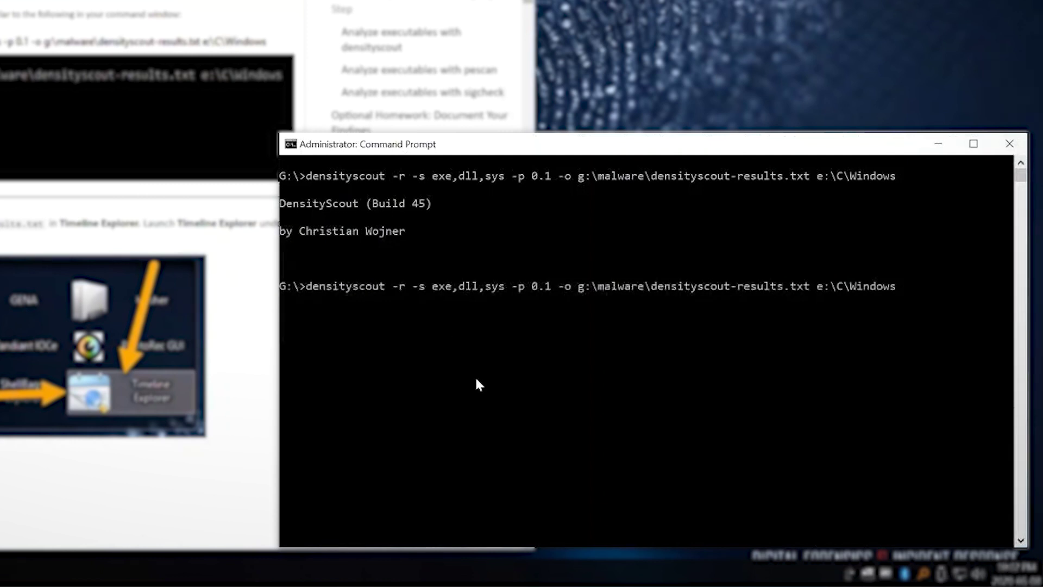
key(Return)
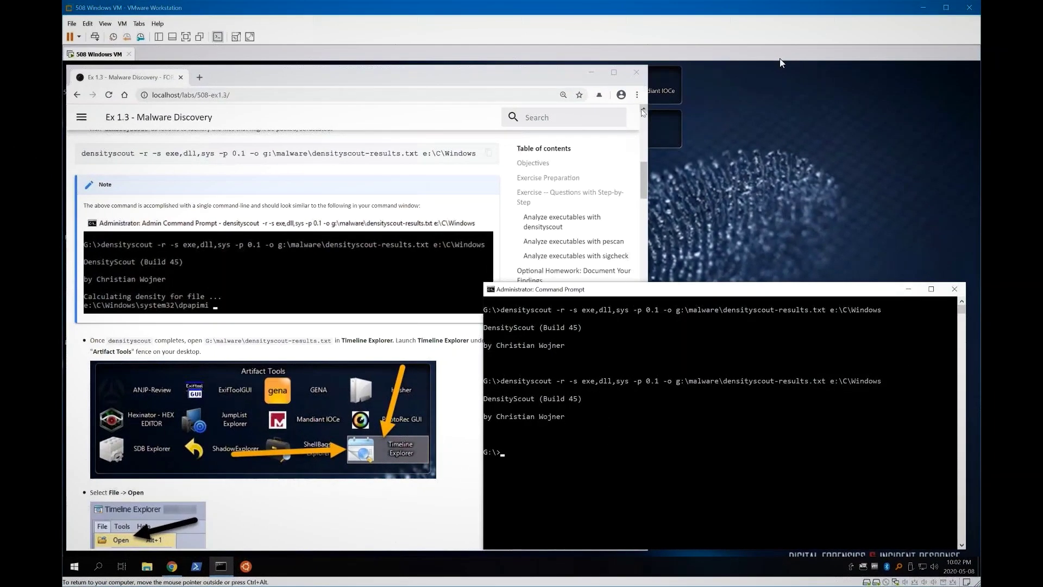
- Mount base-rd01-triage.vhdx from Cases (G:)\EDR-triage so it appears as drive E:
click(592, 75)
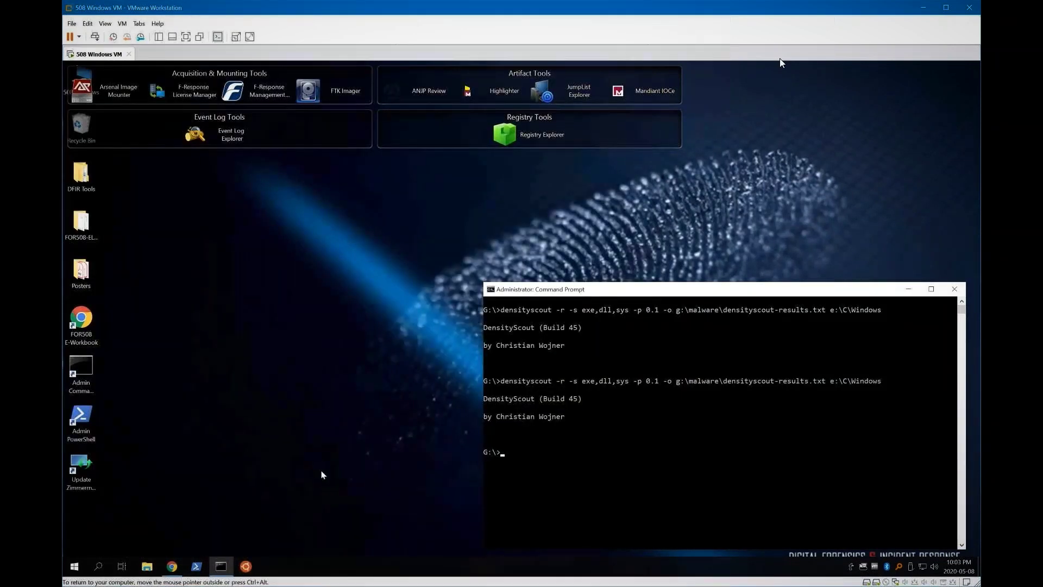
click(146, 566)
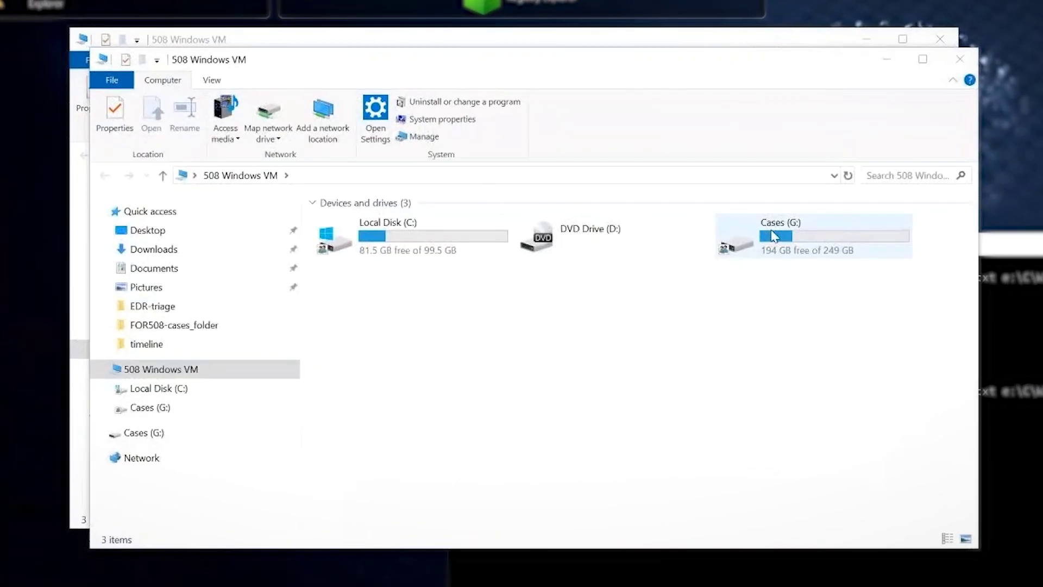
click(735, 258)
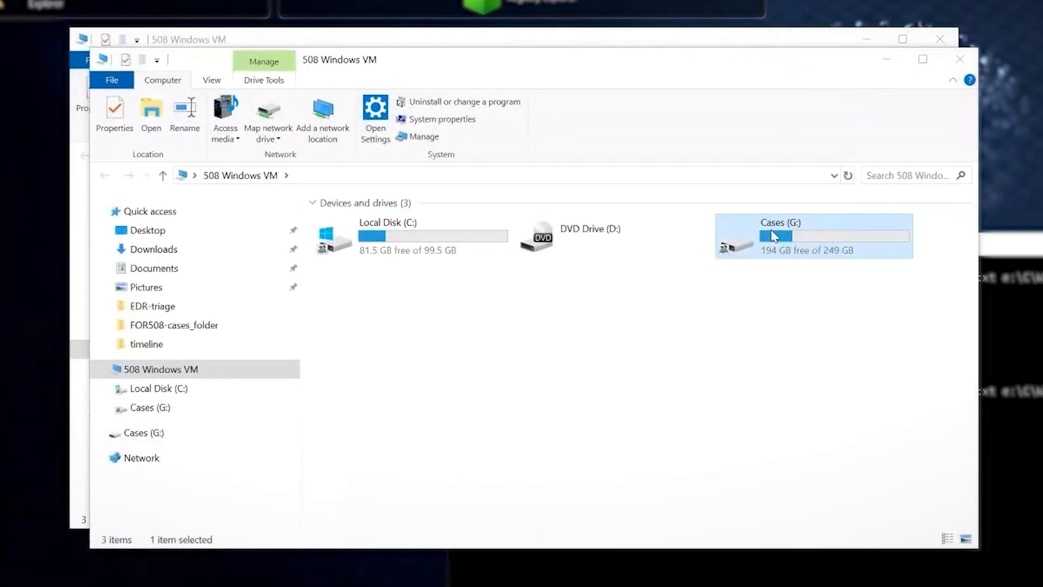
double_click(774, 237)
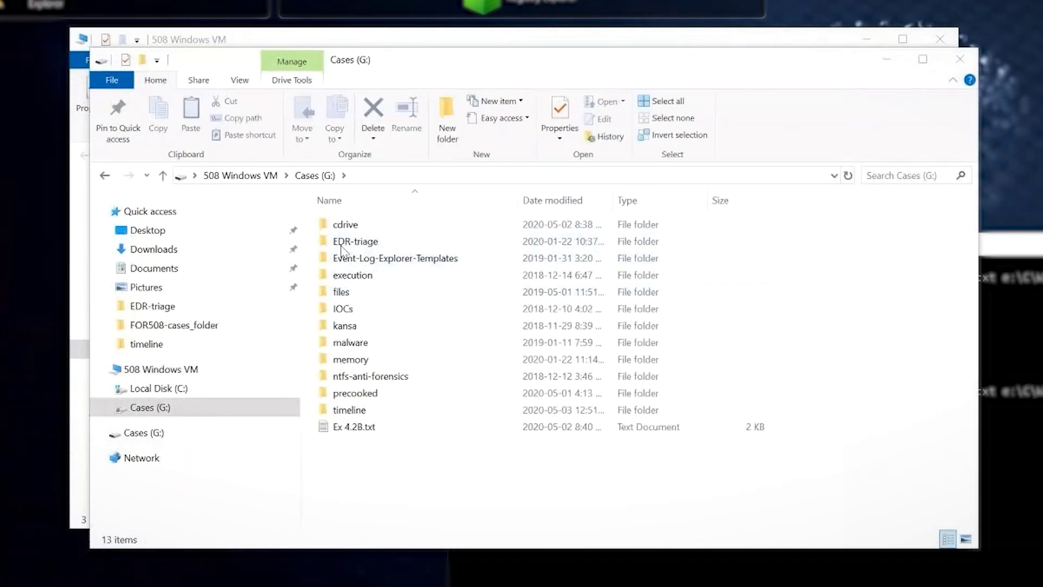
double_click(363, 243)
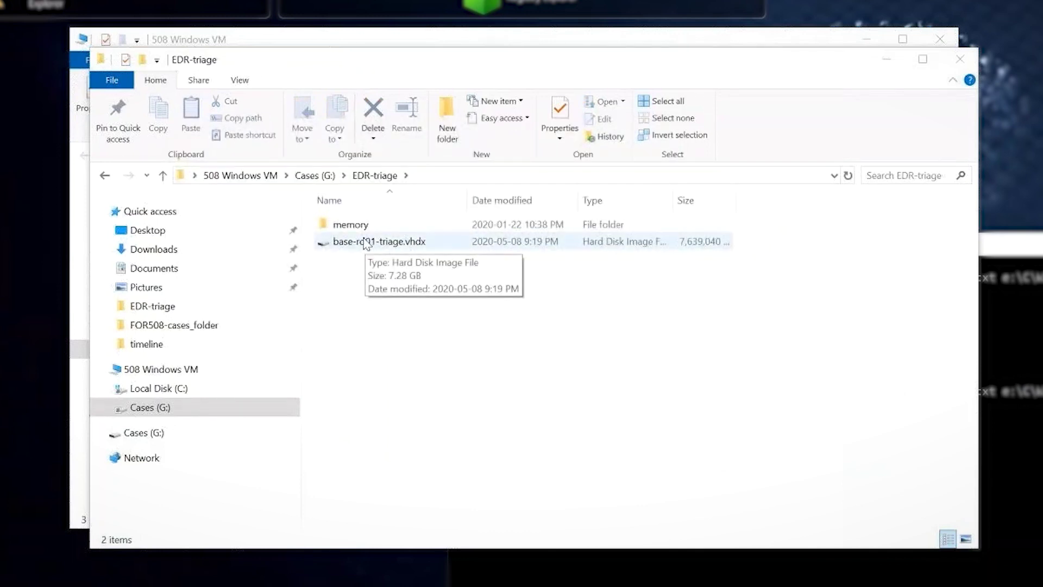
double_click(365, 242)
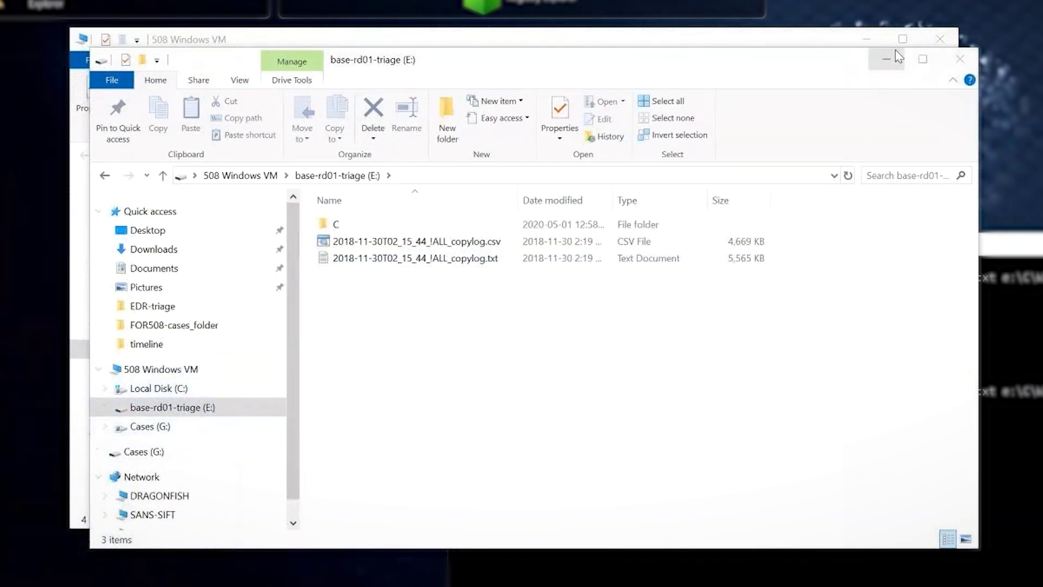
click(951, 58)
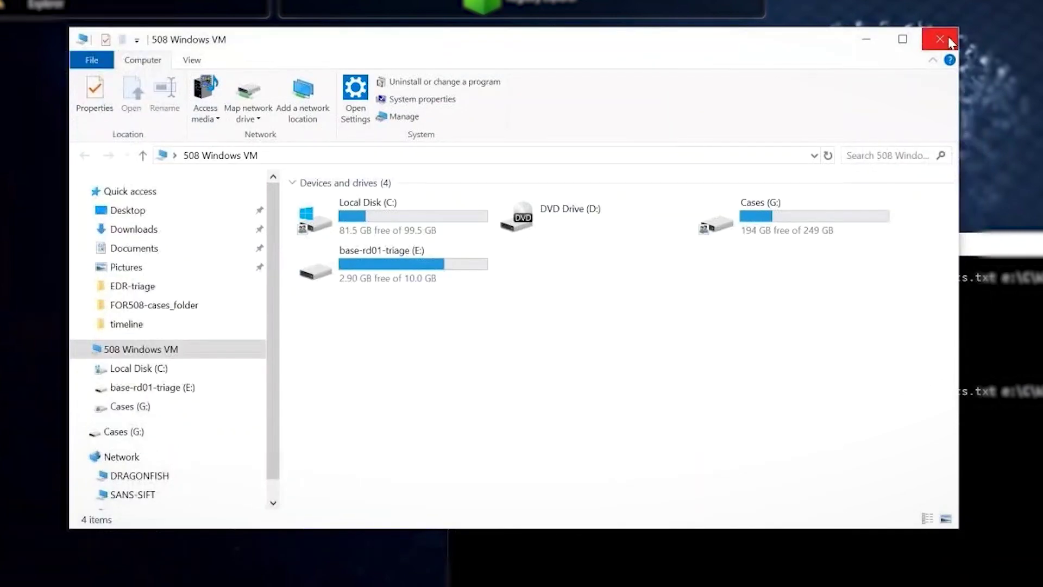
- Close the last file browser and rerun the previous densityscout command against e:\C\Windows
click(941, 39)
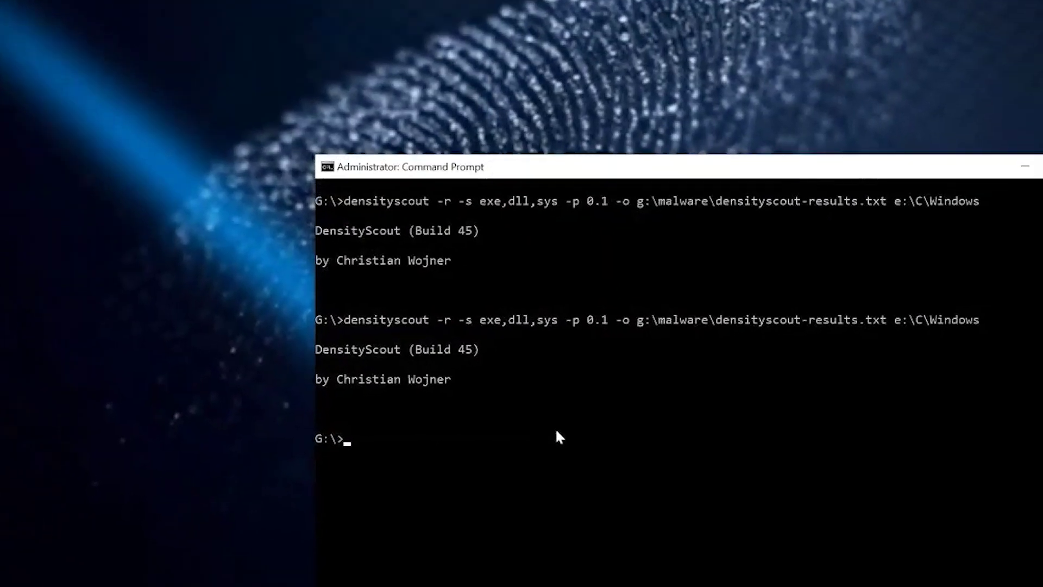
click(682, 498)
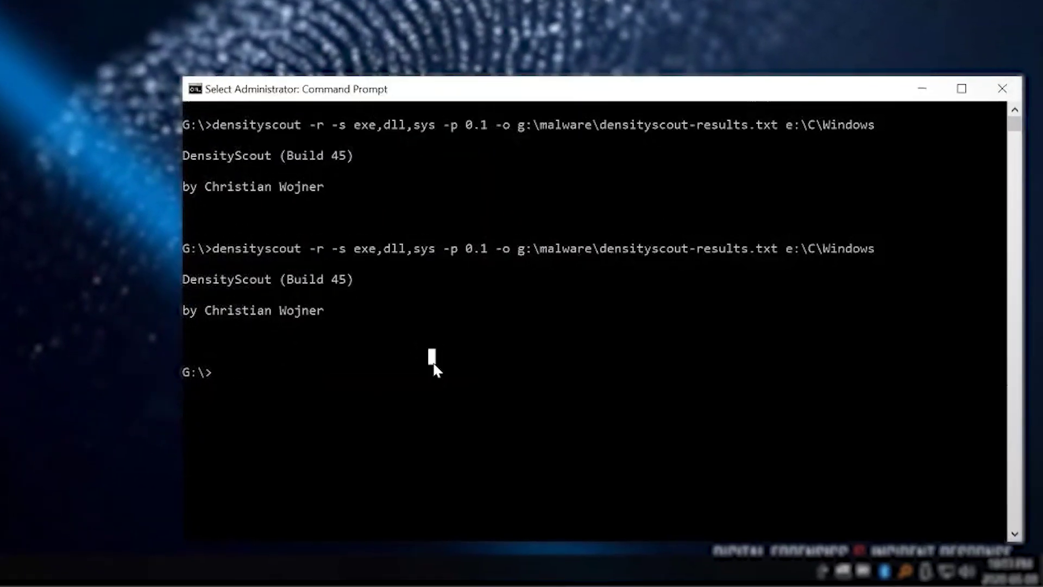
key(Escape)
key(Up)
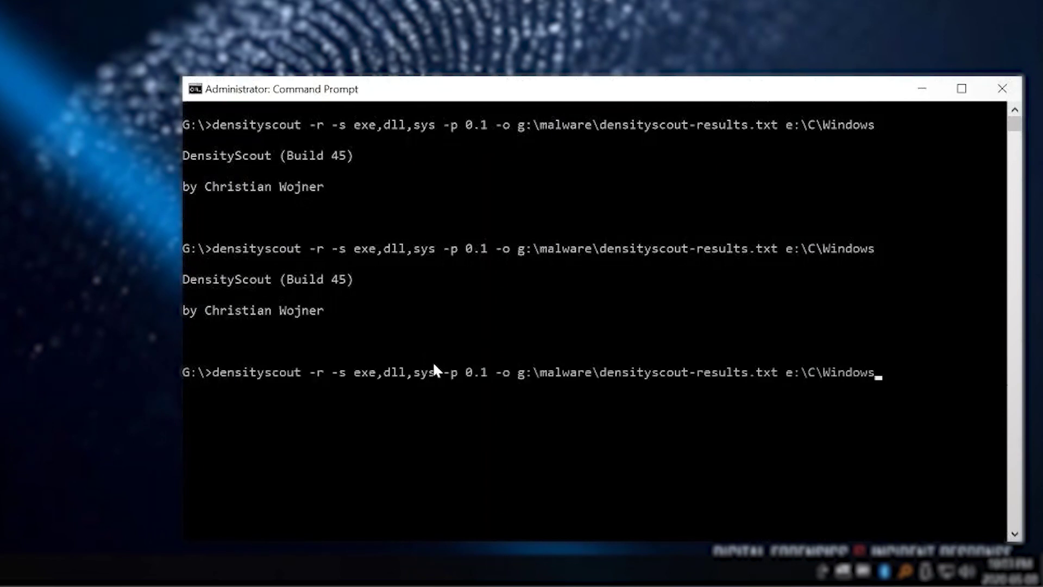
key(Return)
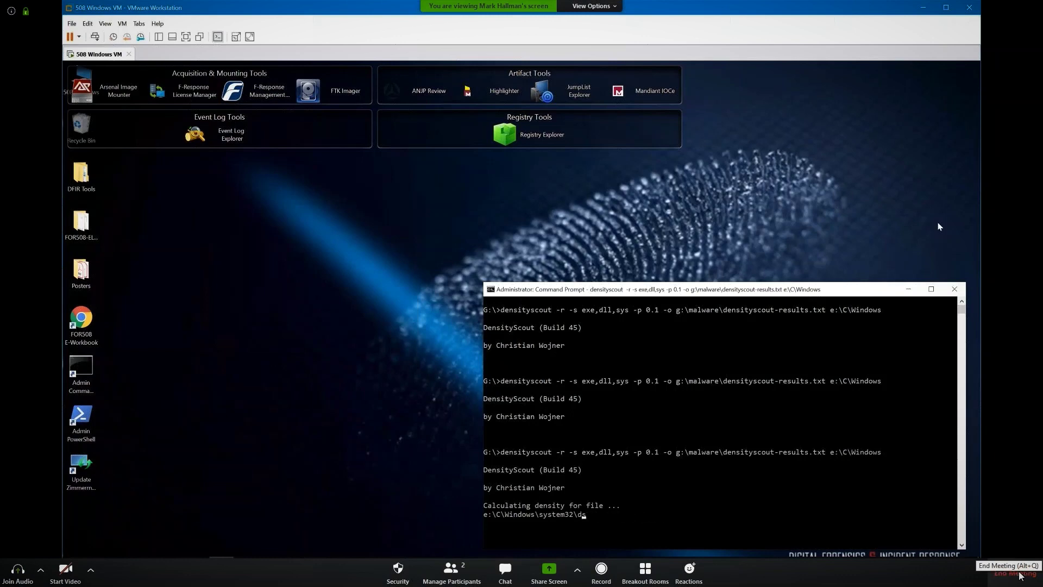
- End the Zoom meeting for all participants, returning to the Zoom Home window
click(1021, 575)
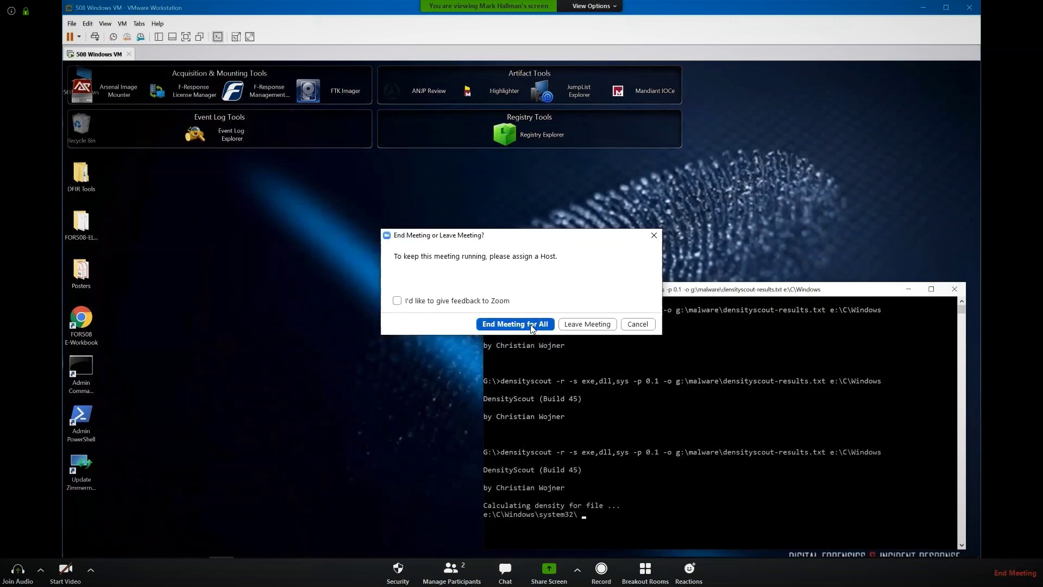
click(539, 324)
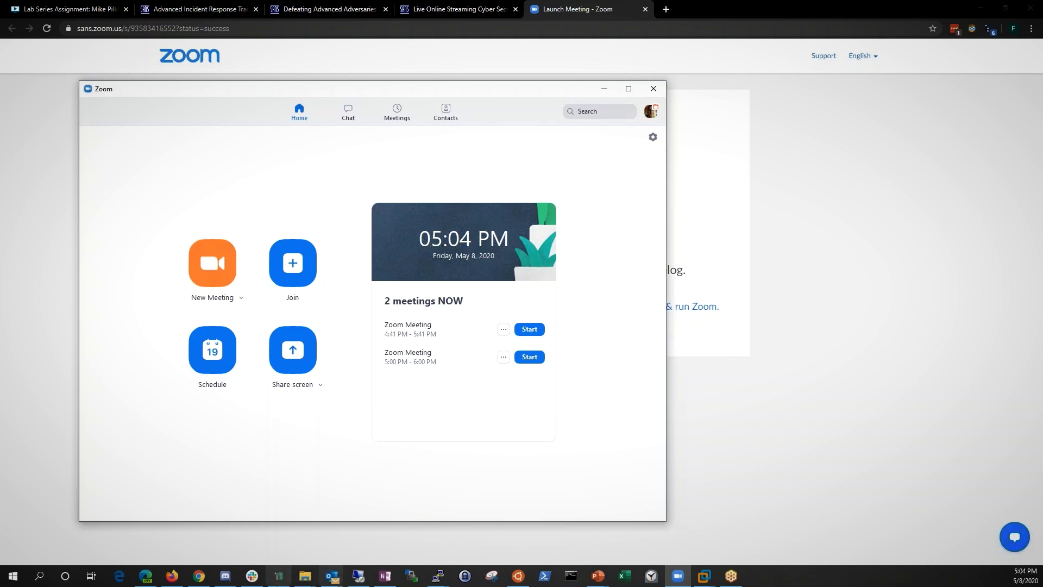
- Bring the Slack direct message with the student to the front
click(252, 576)
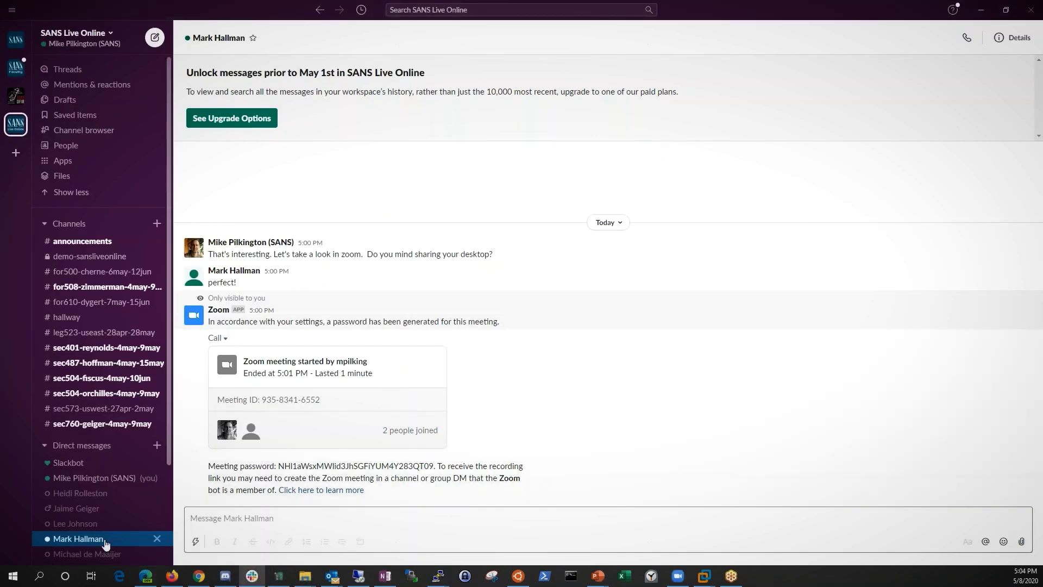
- View the demo-sansliveonline channel in Slack, then minimise Slack to reveal Zoom Home
click(306, 511)
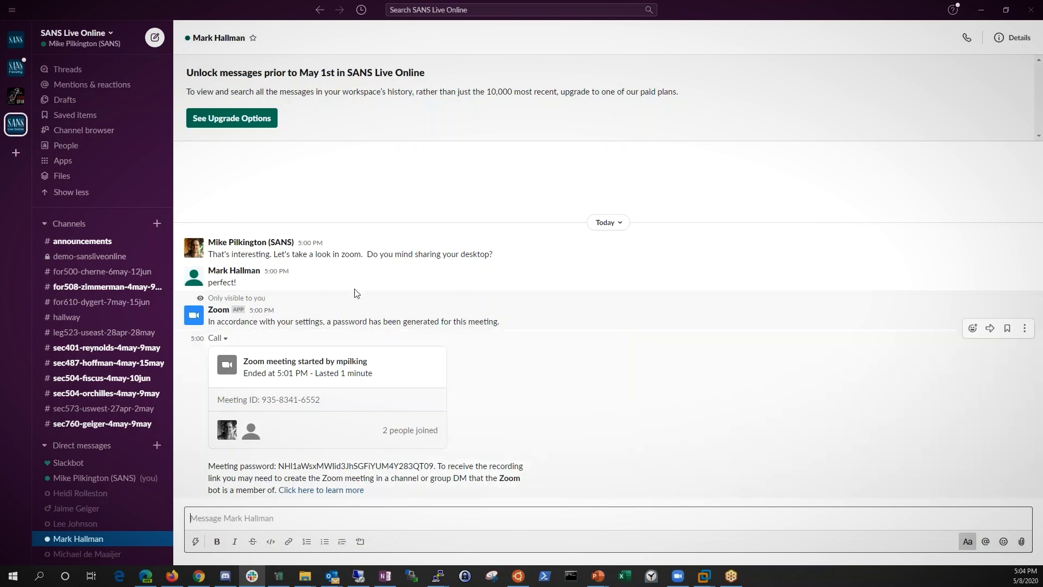
click(89, 256)
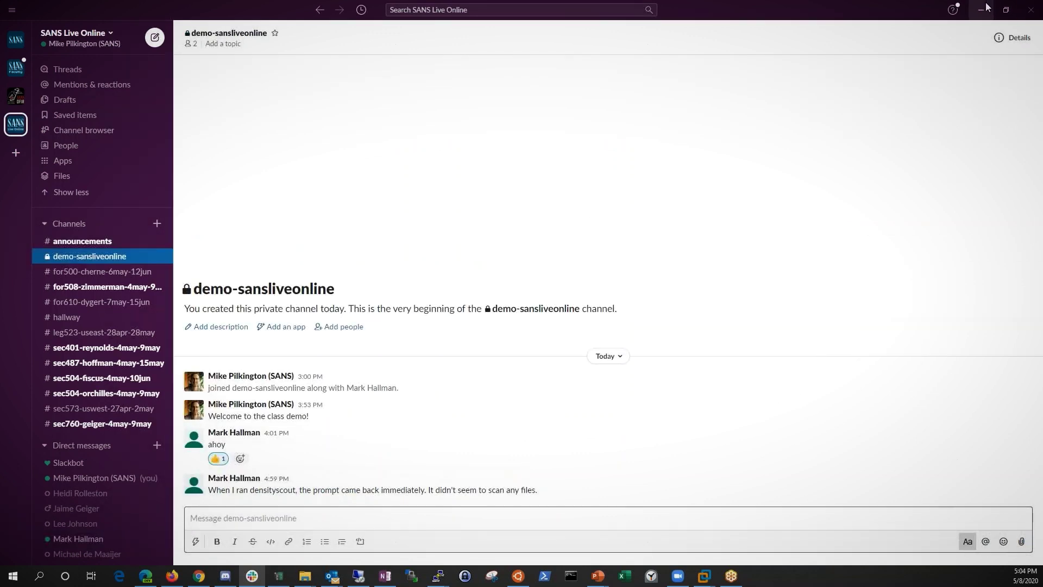
click(981, 10)
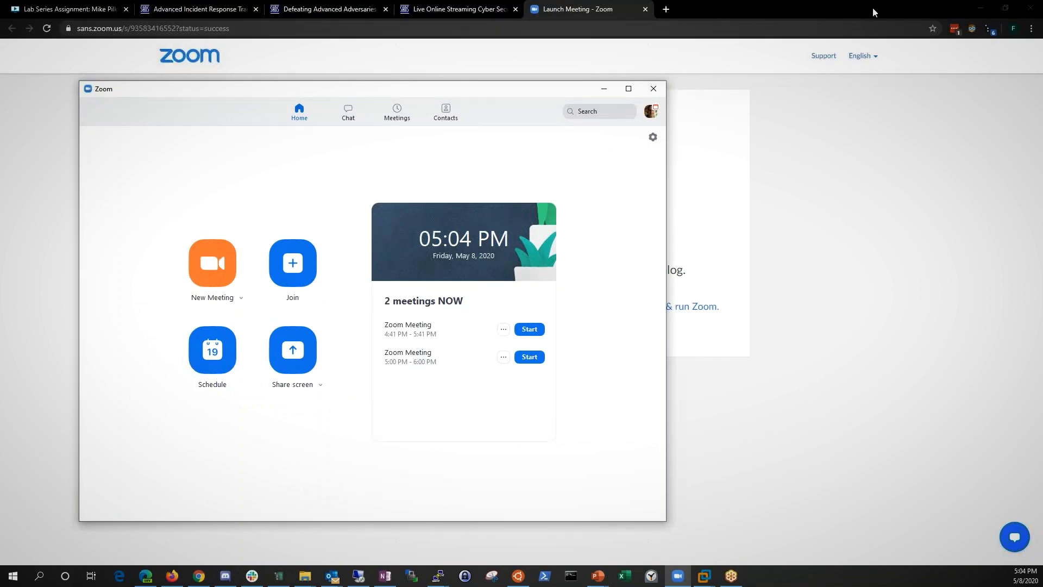
- Minimise Zoom and the host browser, then restore and enlarge the guest's Ex 1.3 browser window
click(604, 88)
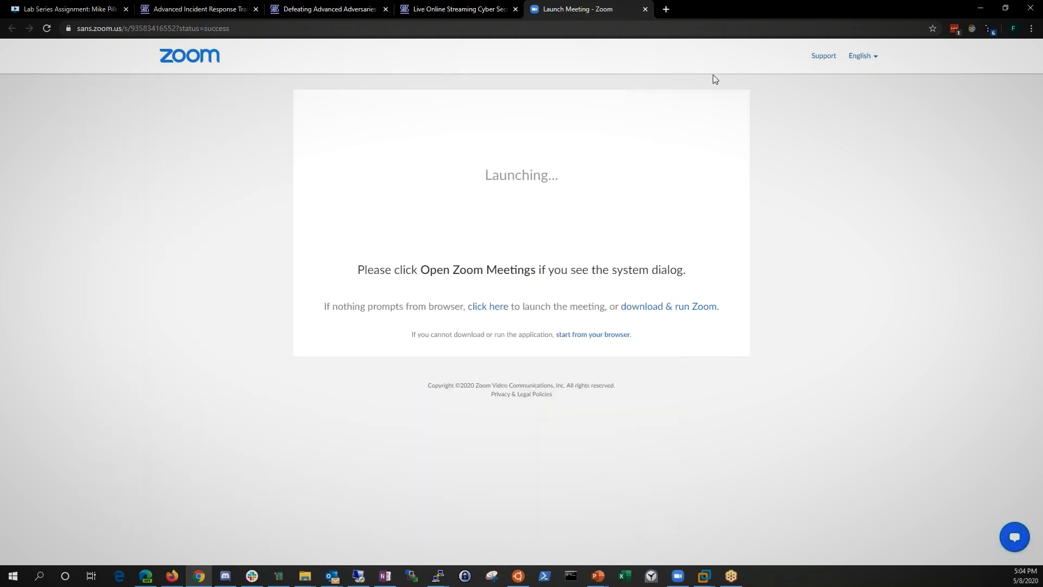
click(980, 9)
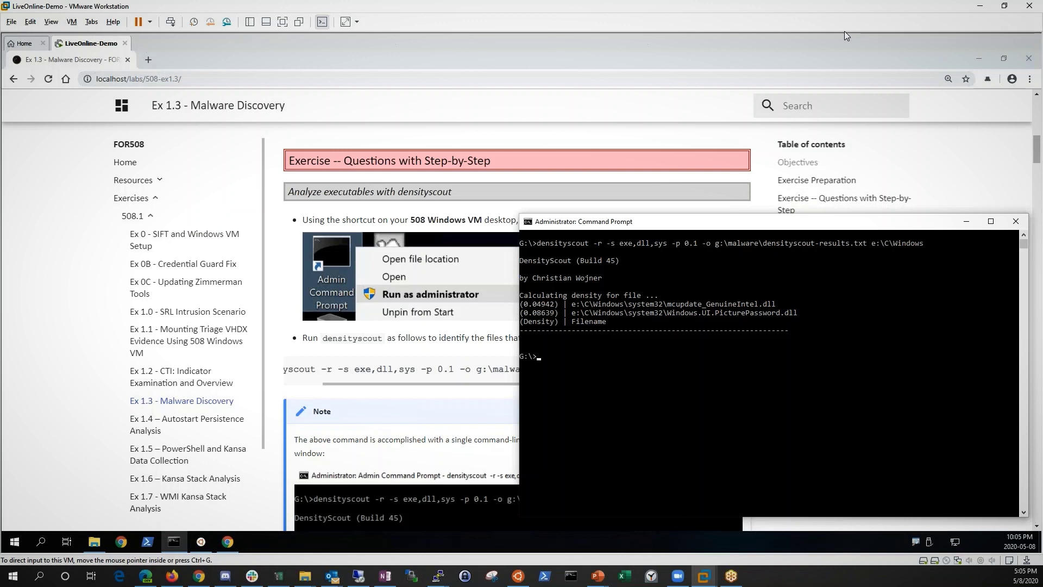
click(560, 55)
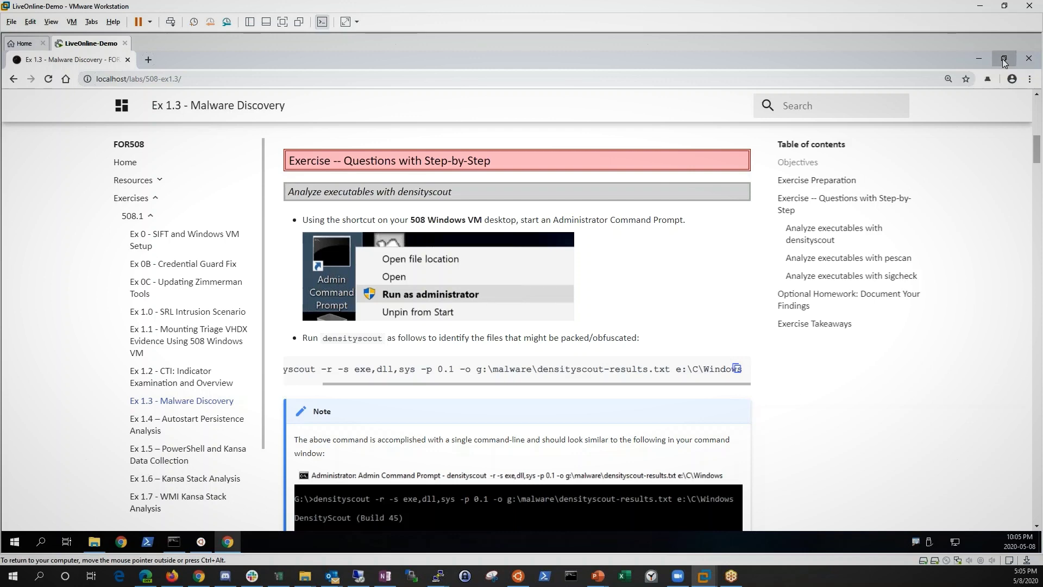
click(1004, 58)
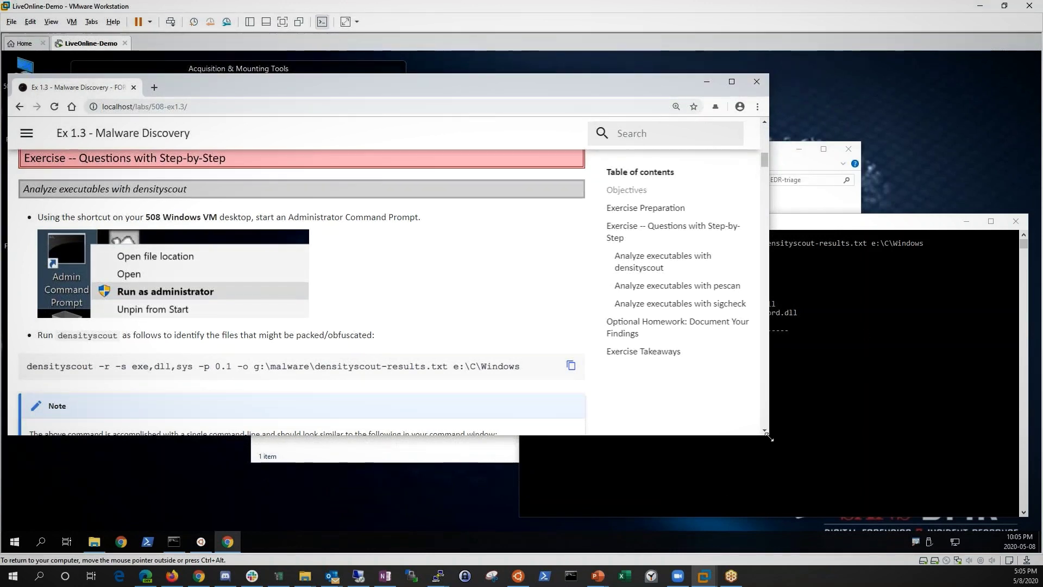
drag(770, 433, 799, 515)
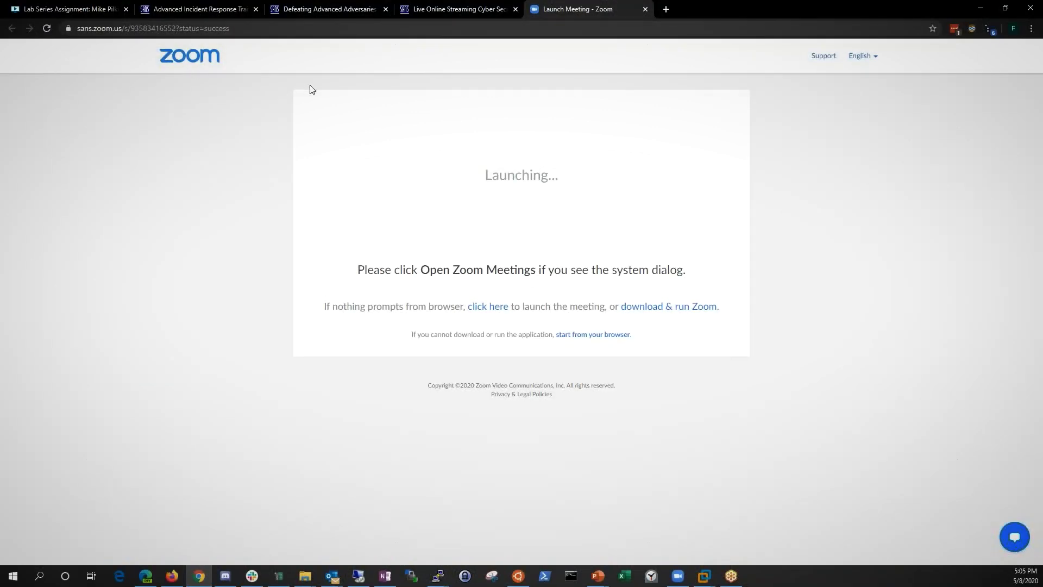
- Switch to the Defeating Advanced Adversaries tab showing the SEC599-E02_01 lab list
click(315, 12)
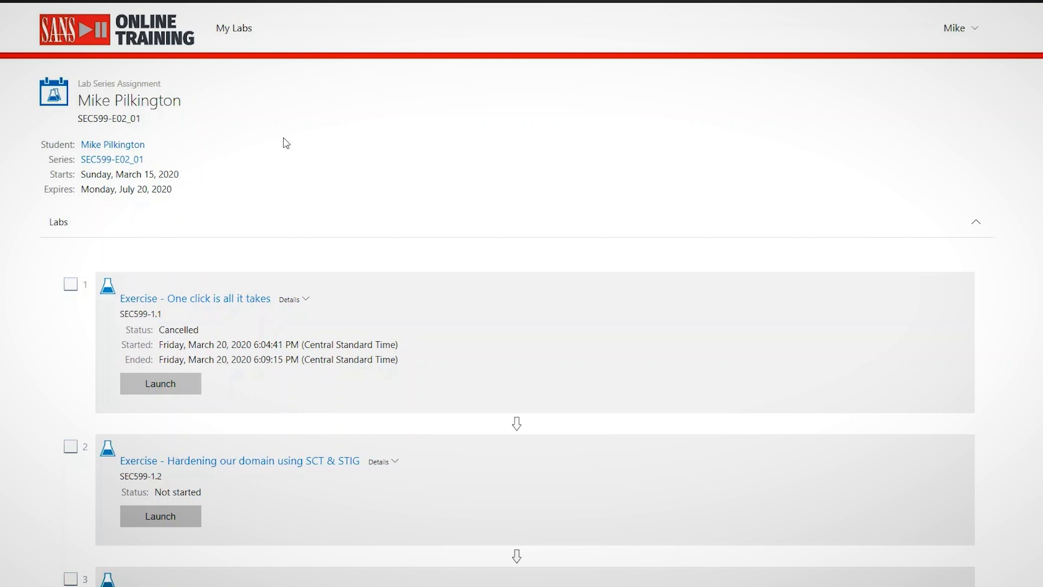
- Scroll down the labs list to Exercise 13, Catching persistence using Autoruns & OSQuery (SEC599-3.3)
scroll(328, 177, down, 2)
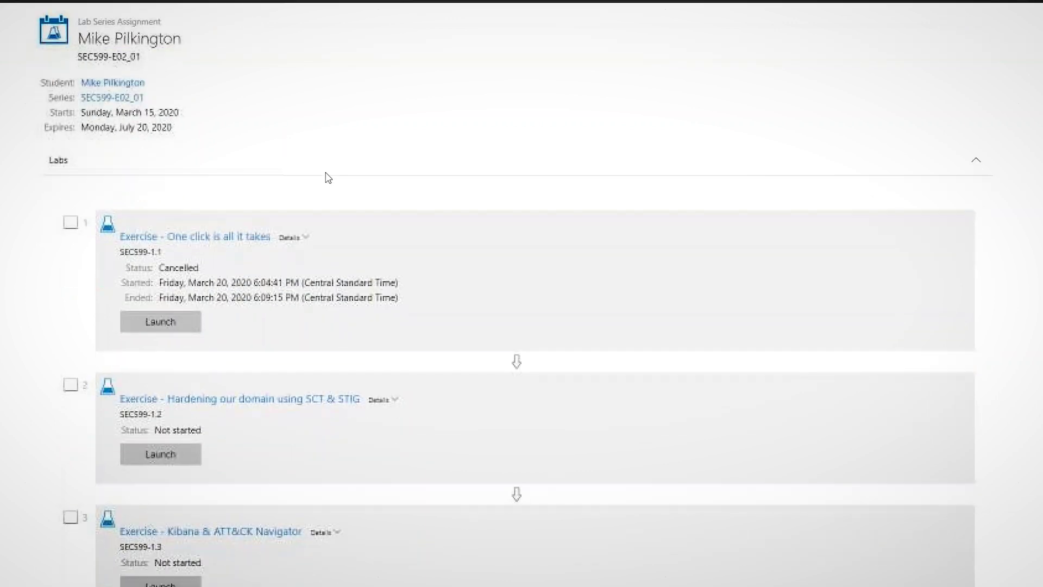
scroll(333, 181, down, 1)
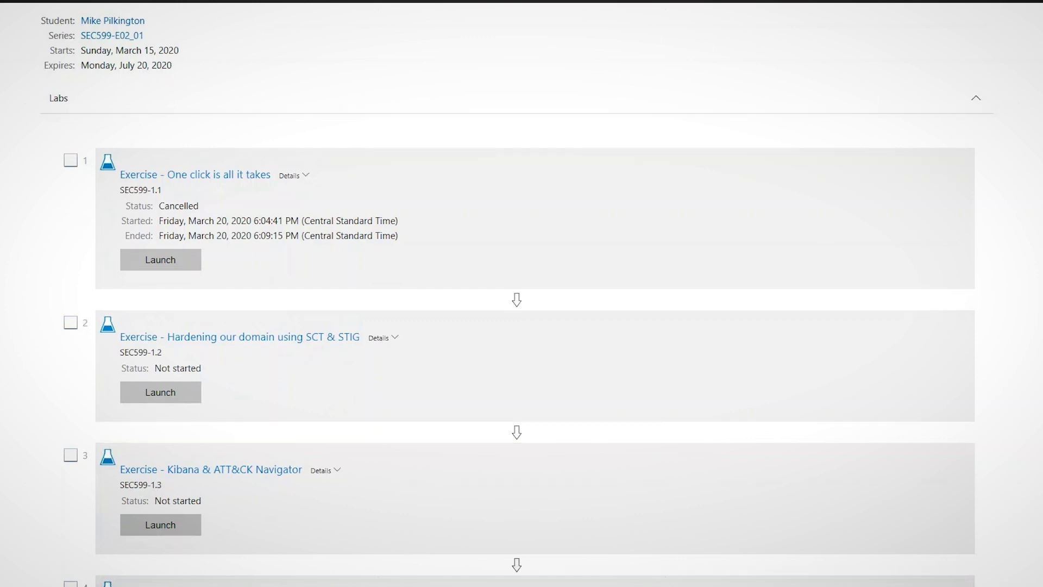
scroll(522, 294, down, 5)
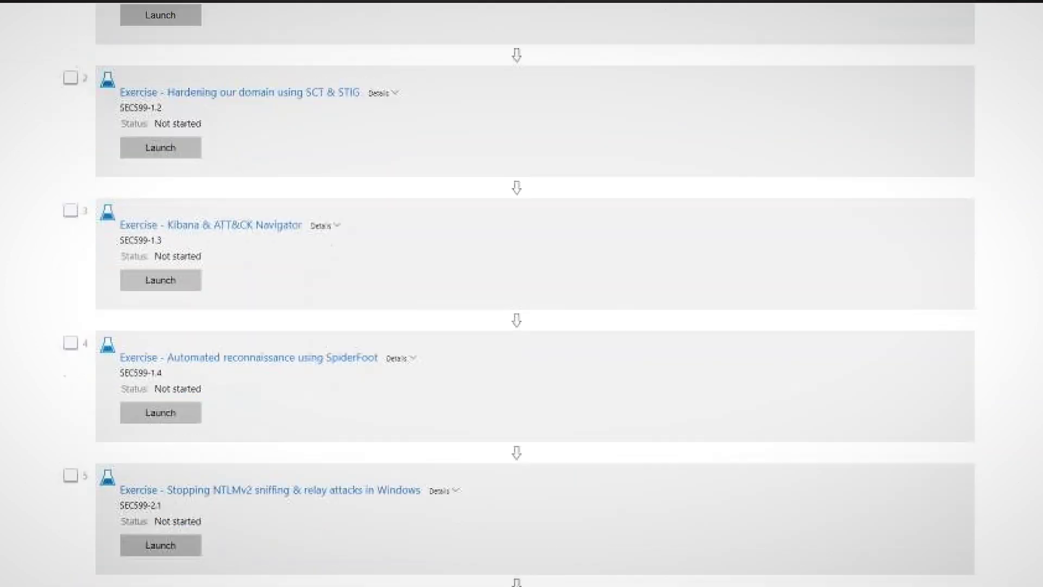
scroll(521, 294, down, 3)
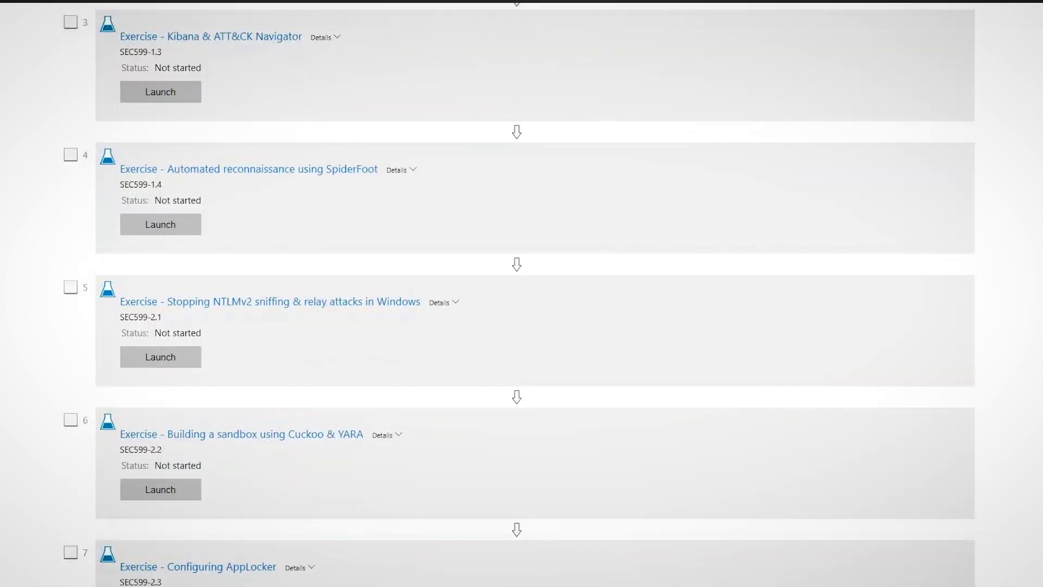
scroll(522, 294, down, 4)
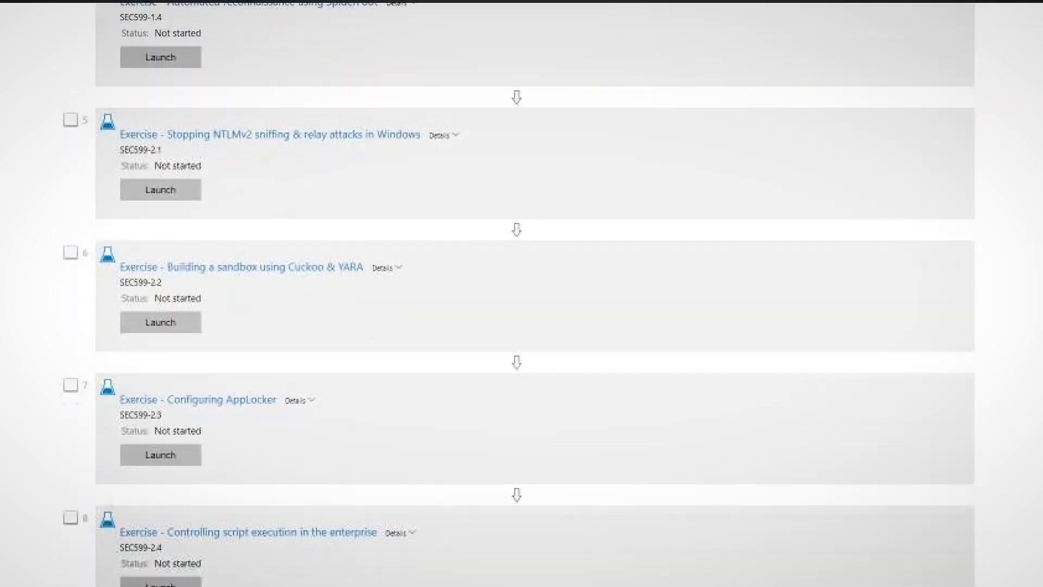
scroll(522, 293, down, 6)
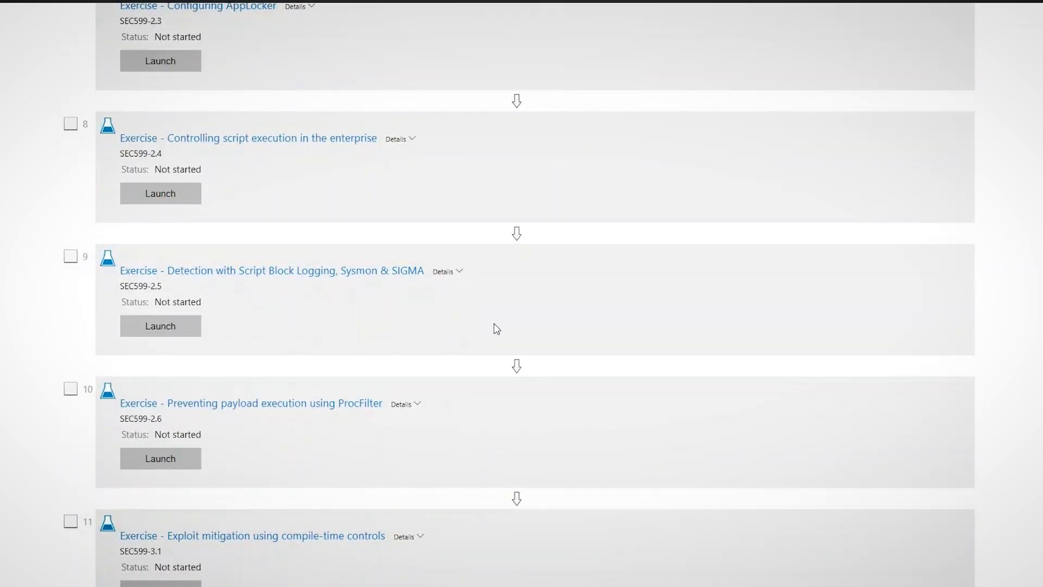
scroll(492, 336, down, 1)
scroll(491, 335, down, 3)
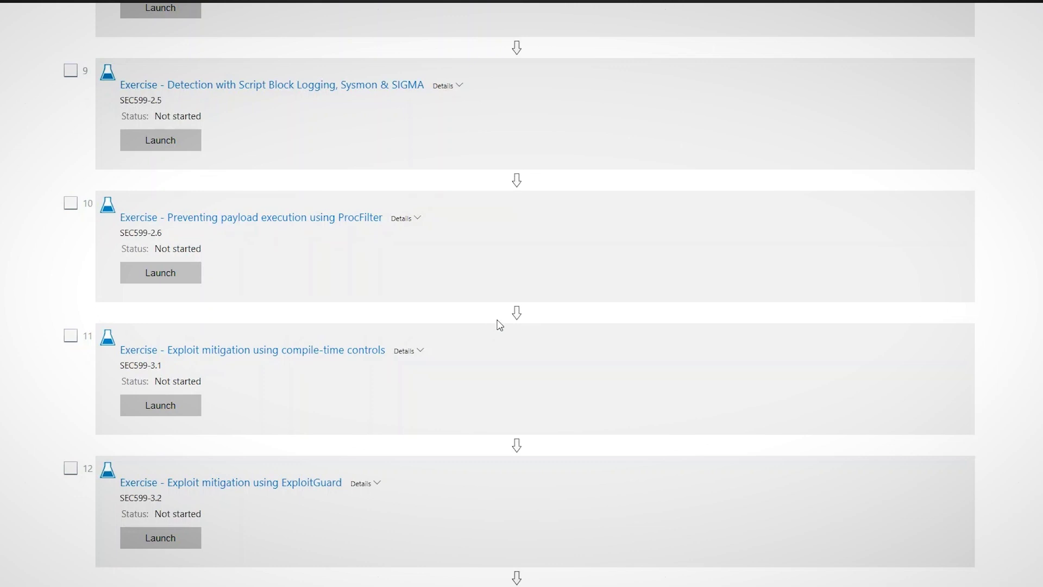
scroll(502, 326, down, 6)
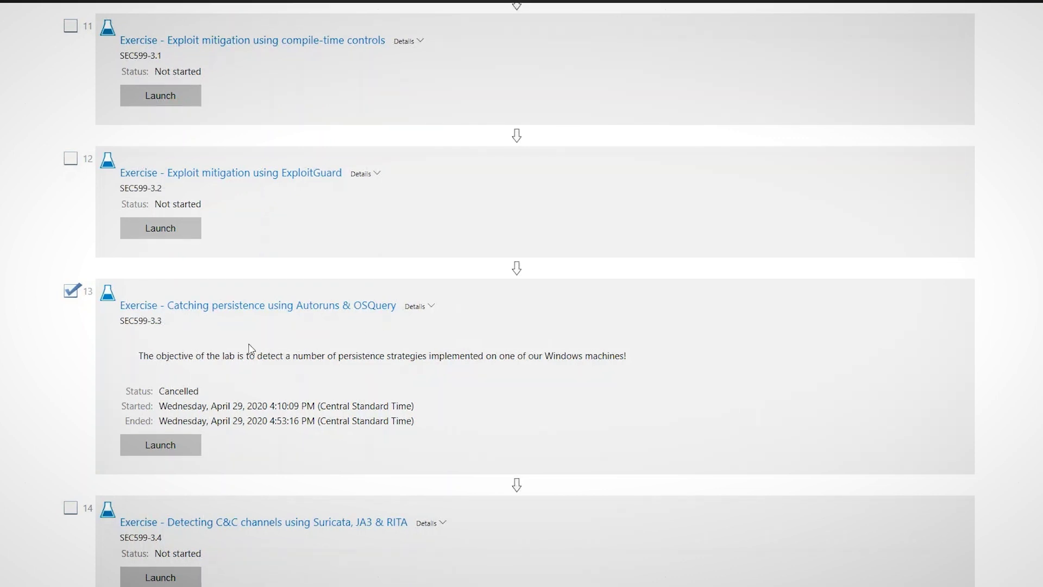
- Launch lab 13 (SEC599-3.3) and wait for its lab console to load
click(161, 445)
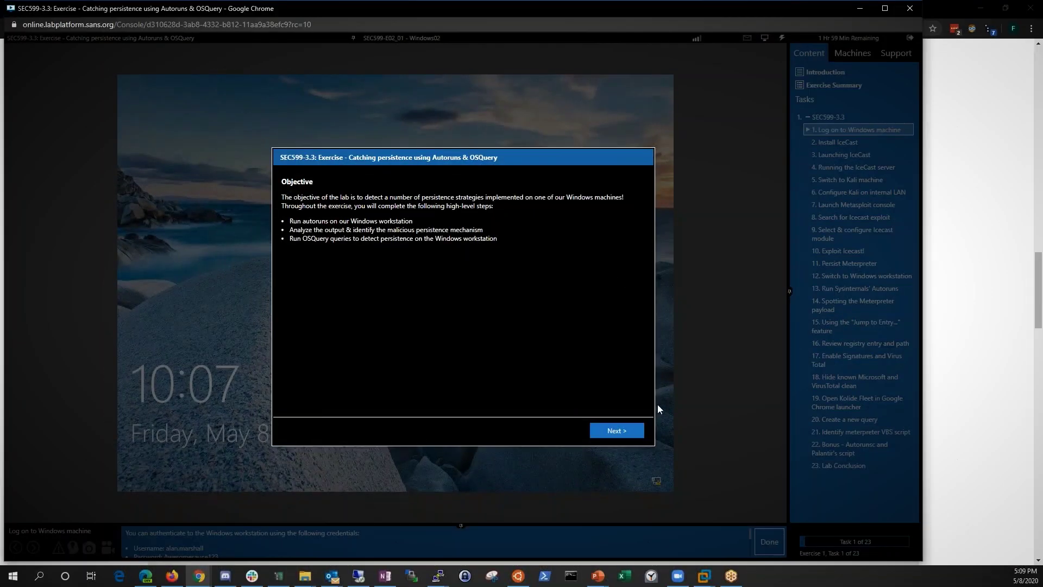
- Dismiss the lab introduction, enlarge the instructions panel, and sign into the workstation with the provided password
click(633, 432)
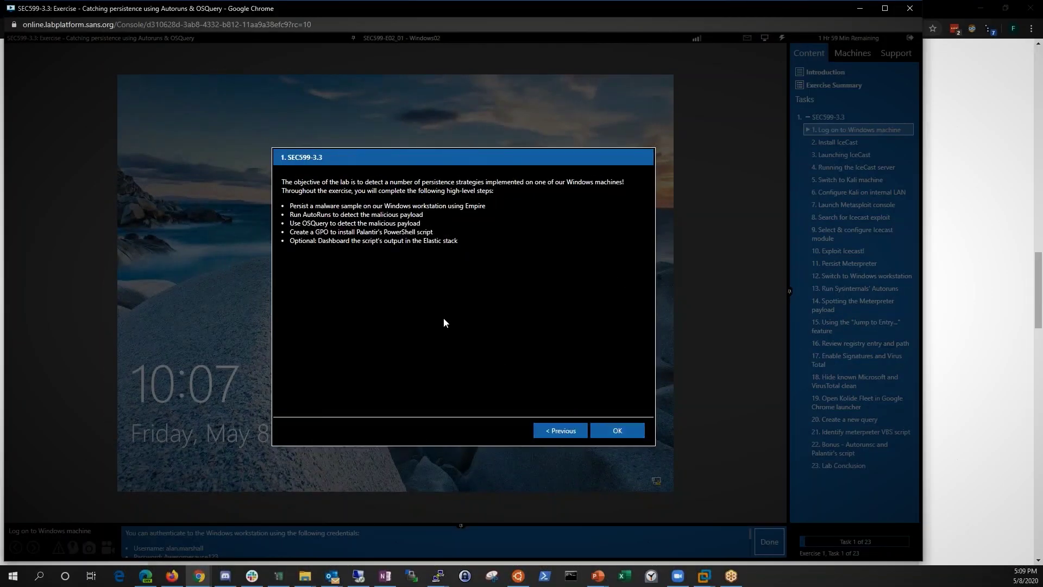
click(625, 434)
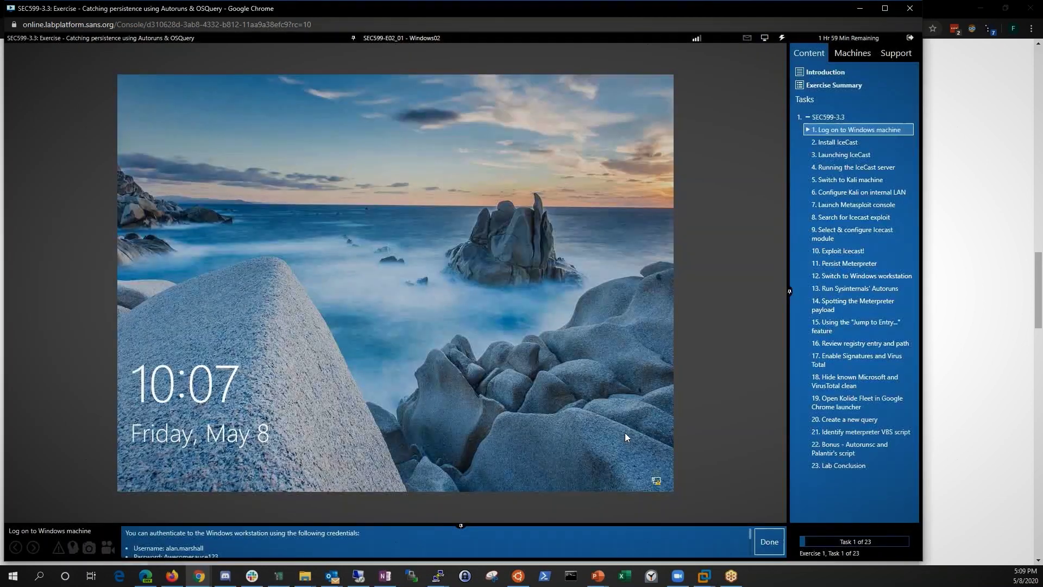
drag(432, 523, 432, 479)
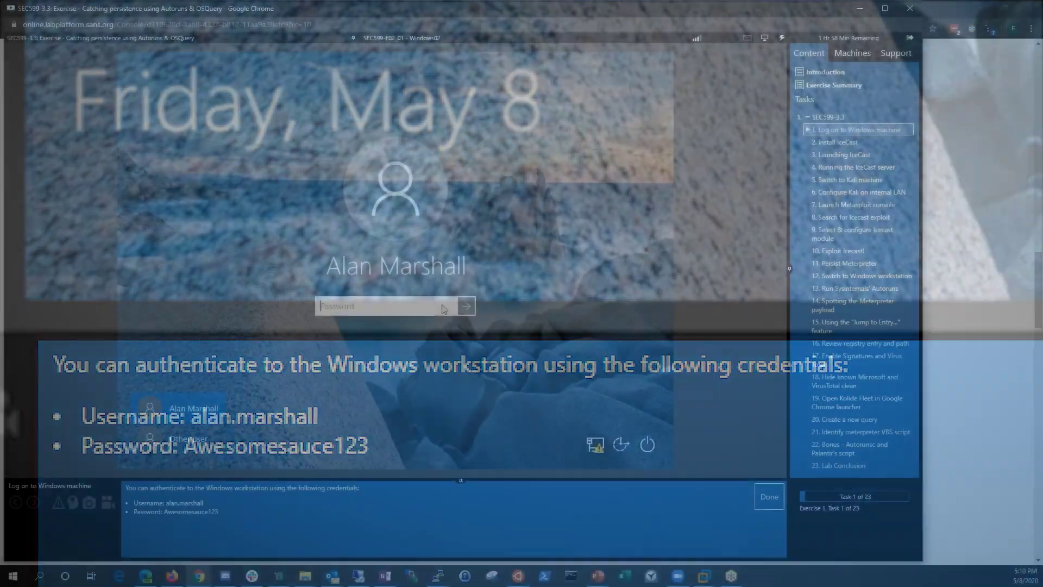
text(Awesomesauce123)
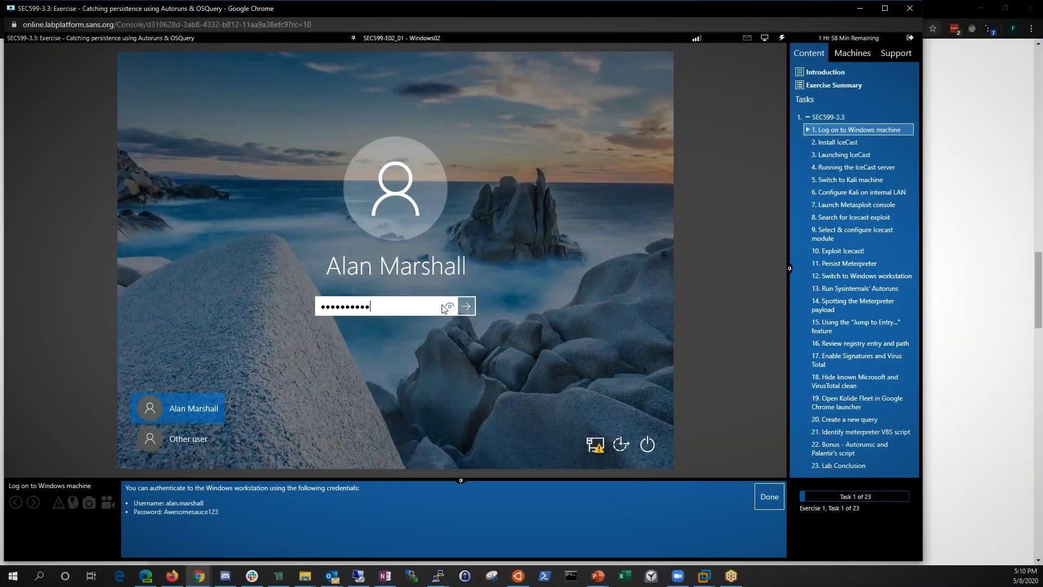
key(Return)
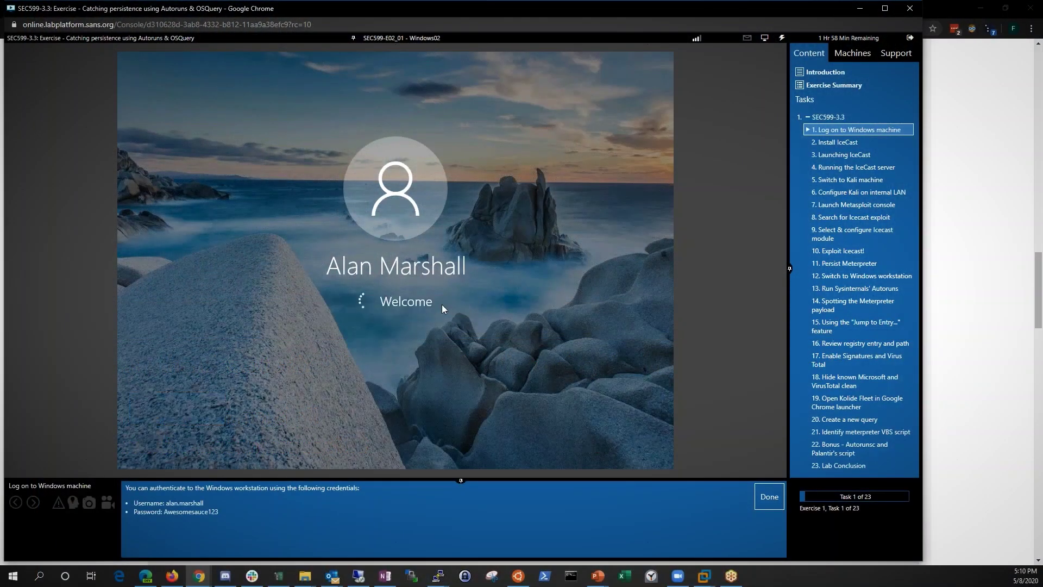
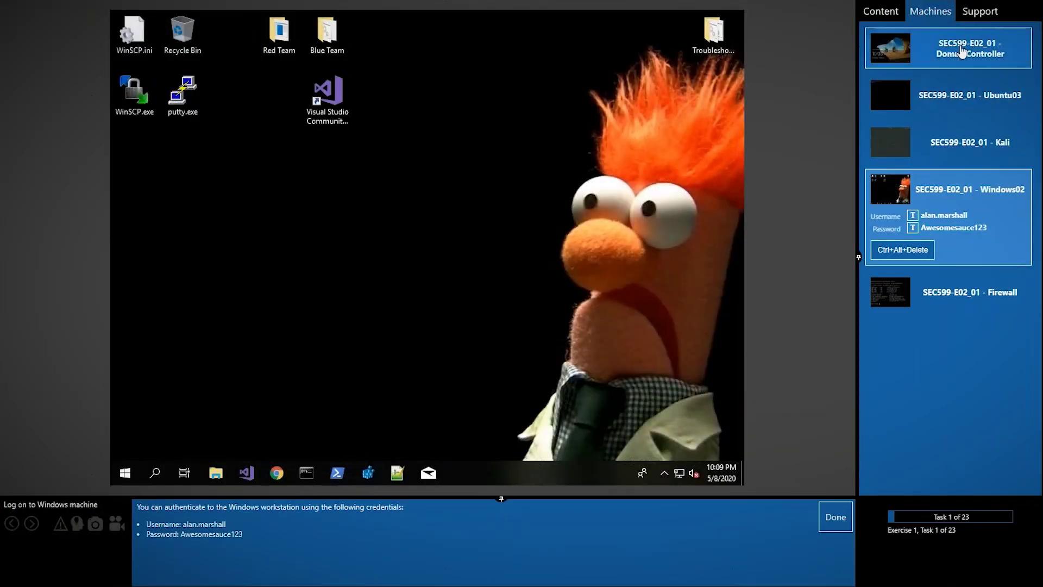
- Connect to DomainController, Firewall and Windows02, then mark Task 1 done
click(923, 49)
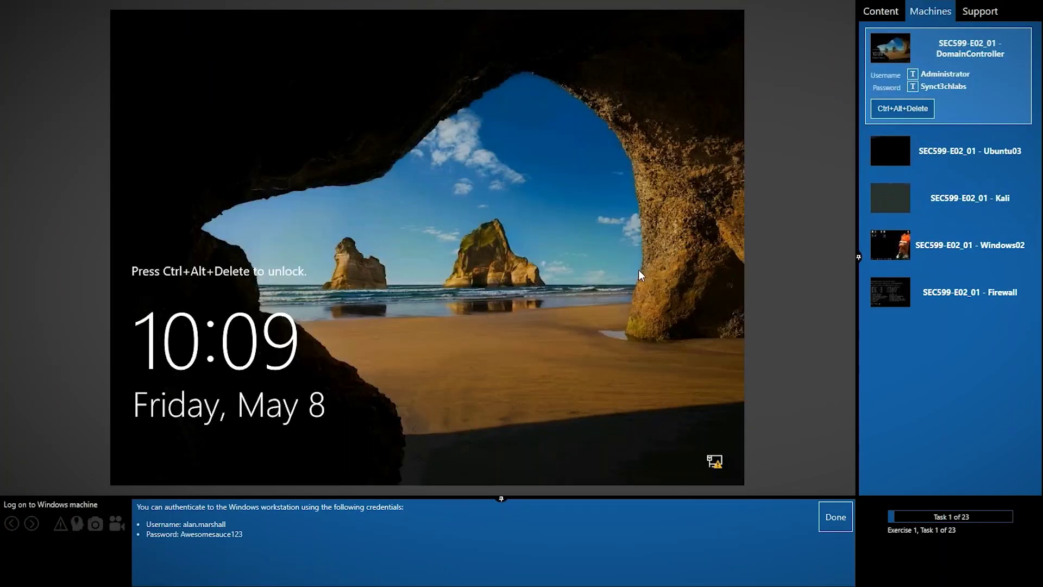
click(900, 293)
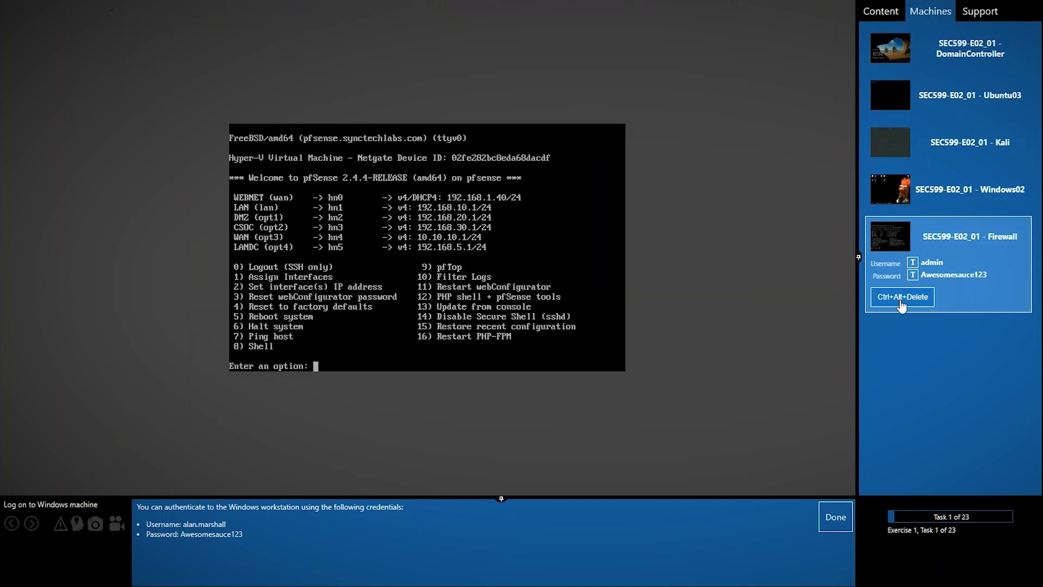
click(903, 202)
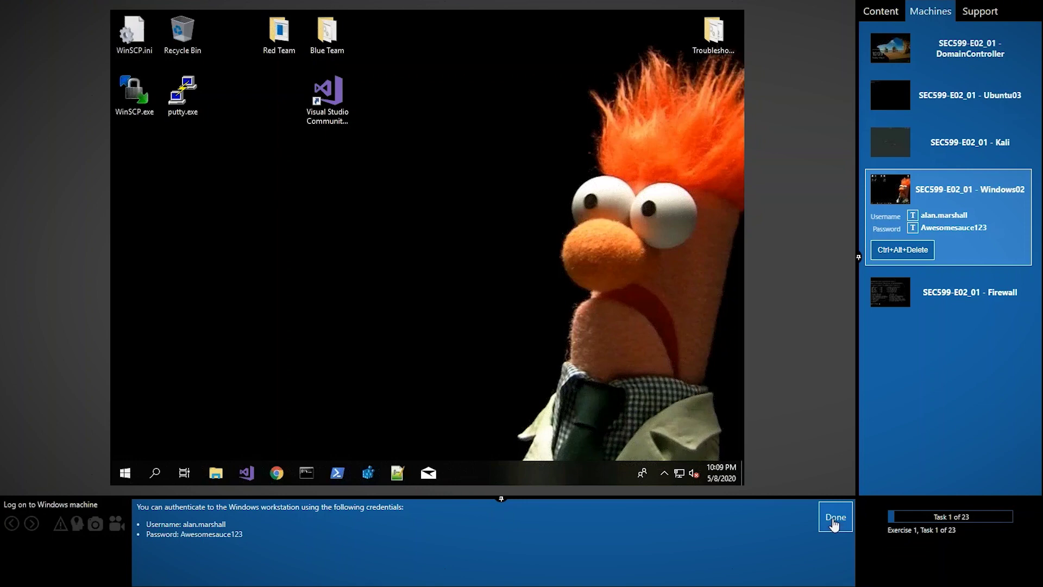
click(835, 523)
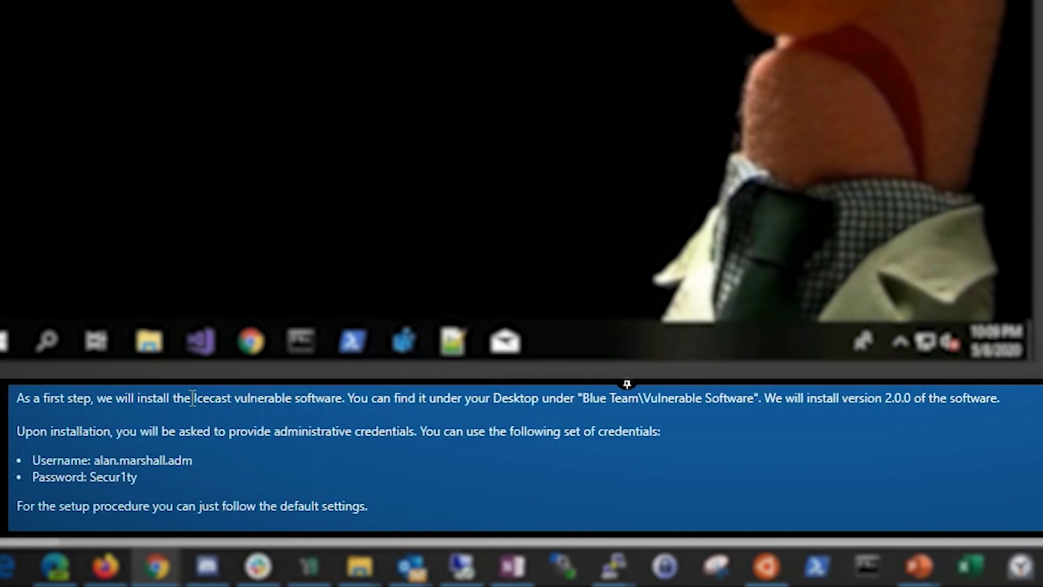
- Open the Blue Team\Vulnerable Software folder on the Windows02 desktop
drag(194, 399, 345, 404)
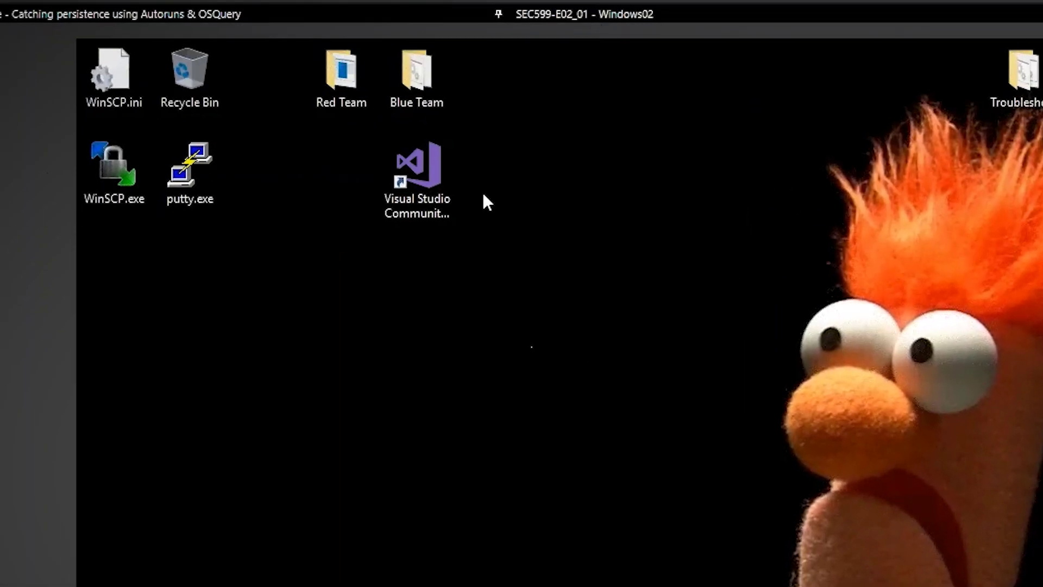
double_click(419, 91)
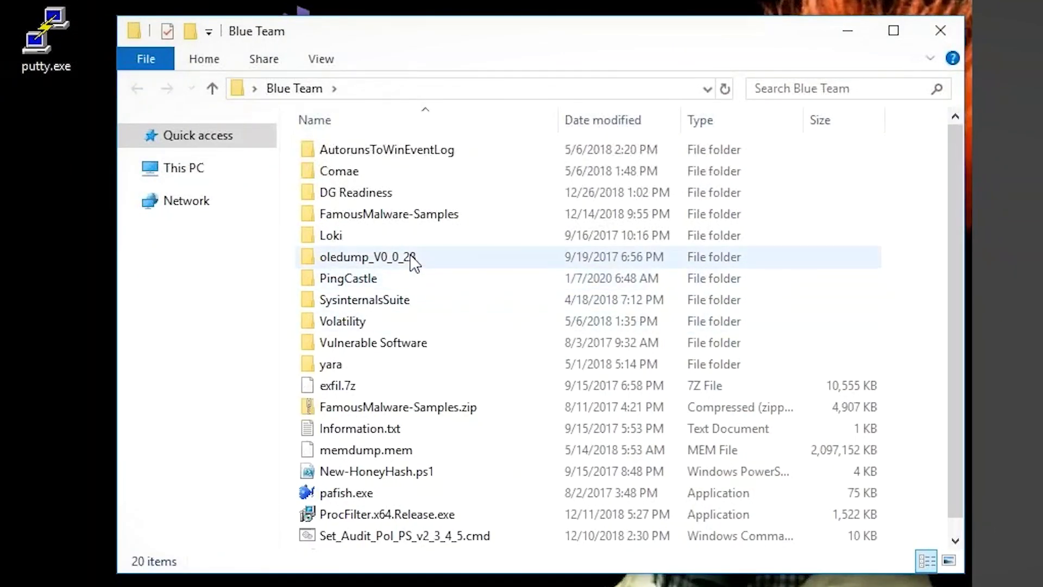
double_click(406, 343)
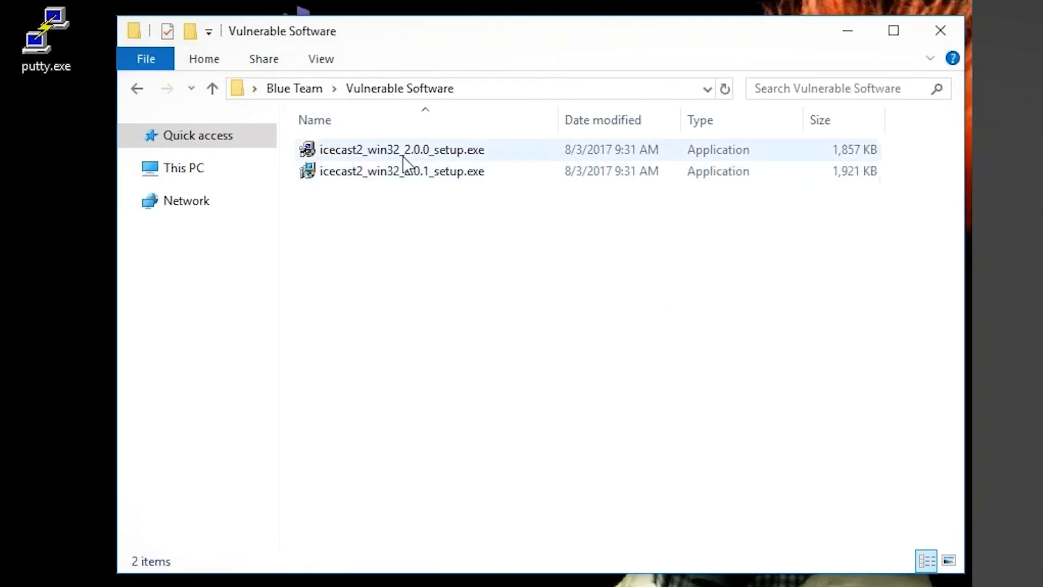
- Run icecast2_win32_2.0.0_setup.exe and approve the UAC prompt with the admin user name and password
double_click(404, 155)
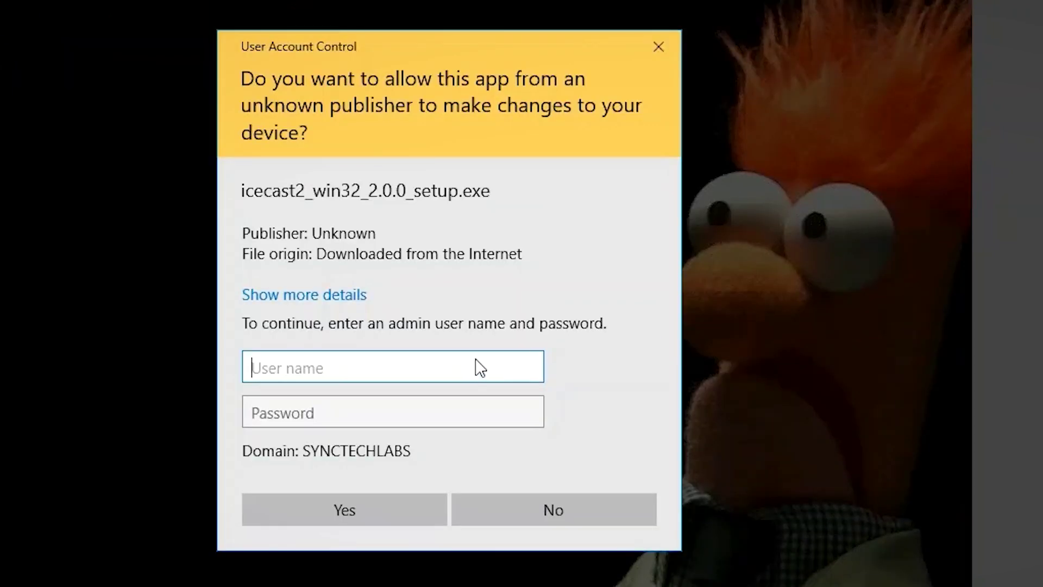
text(alan.)
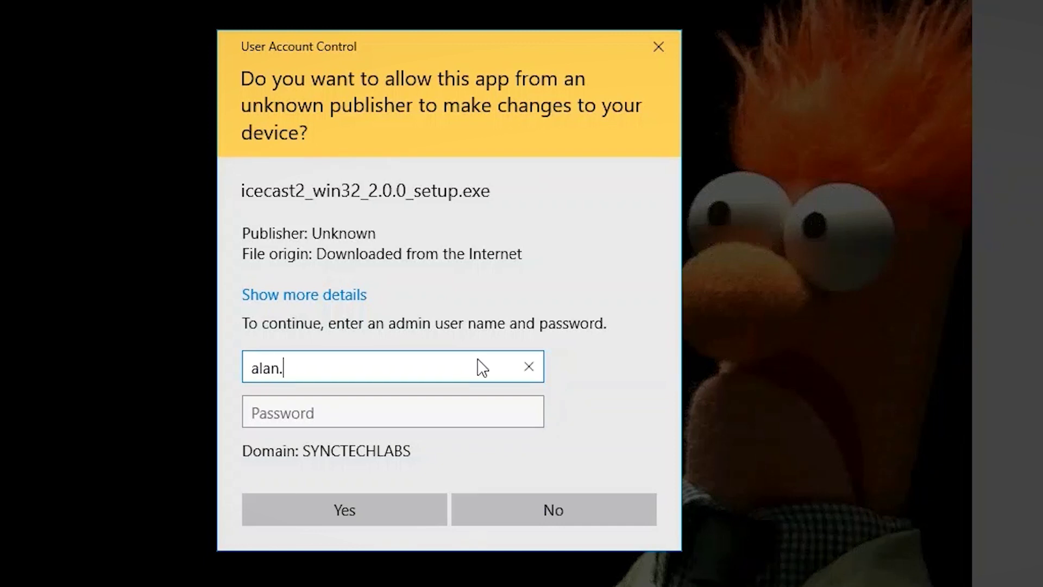
text(marshall.adm)
key(Tab)
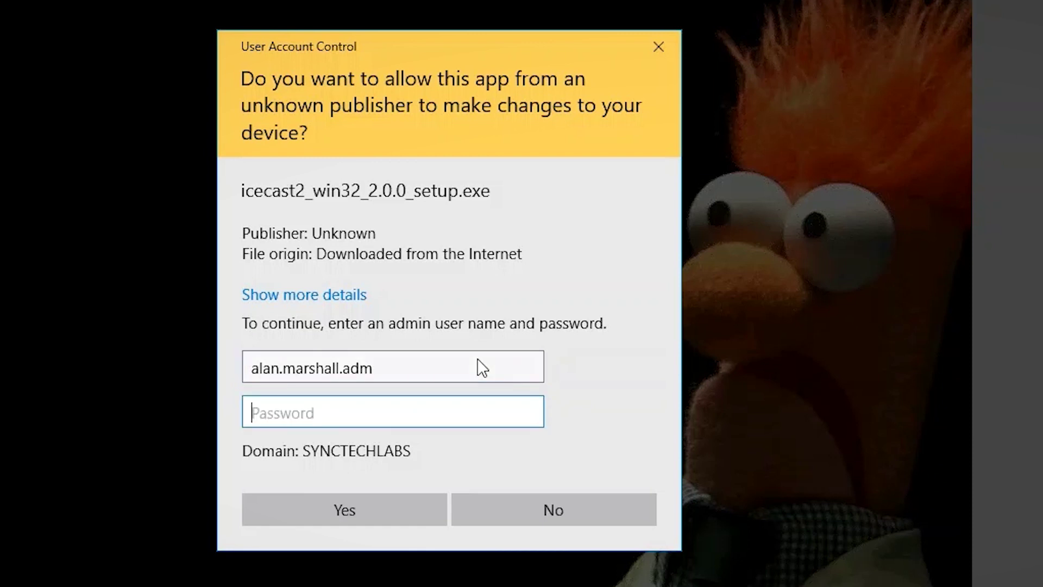
text(•••••)
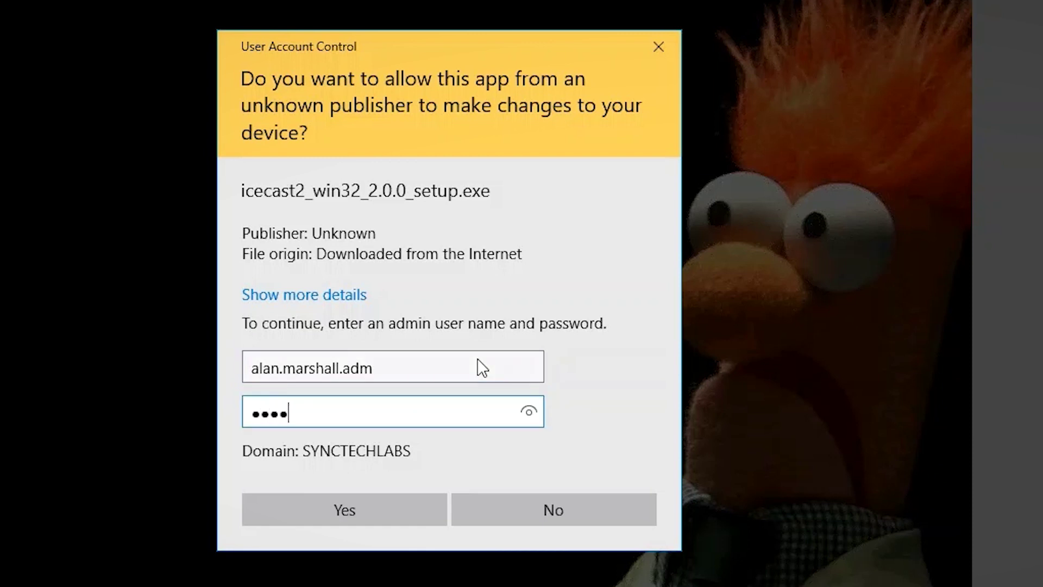
text(•••)
click(533, 420)
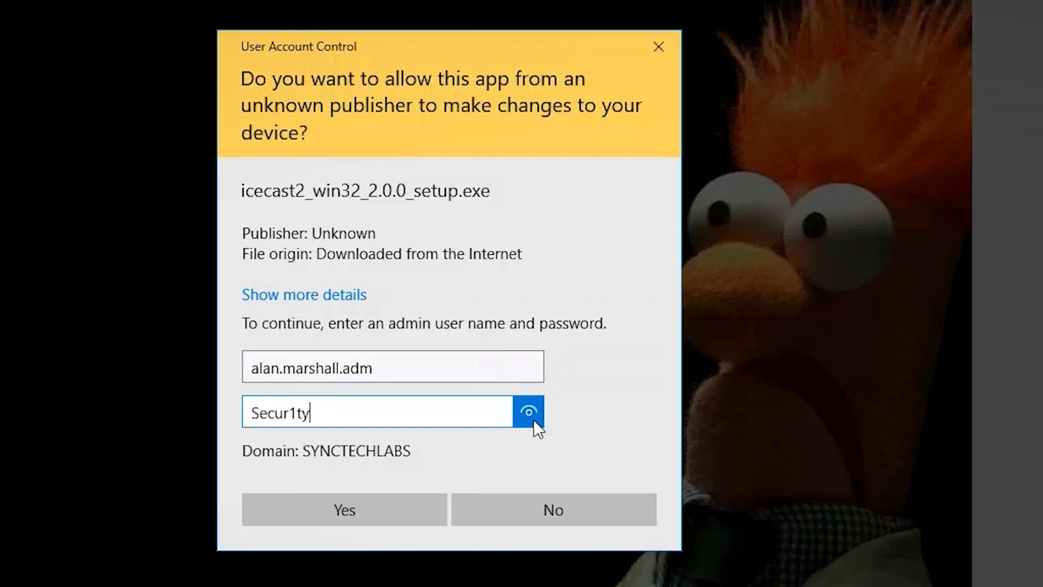
click(382, 508)
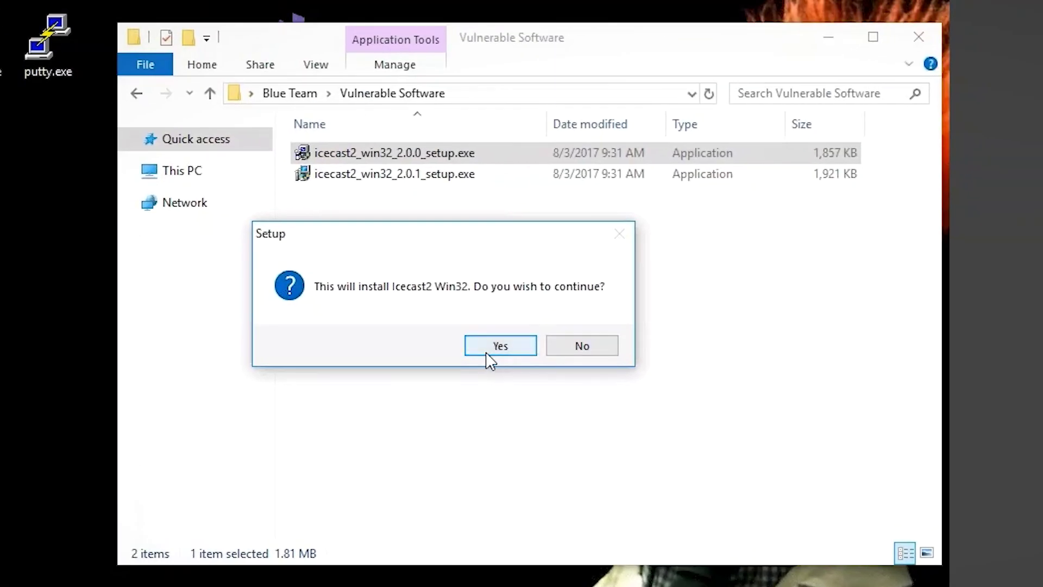
- Accept the licence and install Icecast2 Win32 with the default folder, Start Menu entry and desktop icon
click(567, 92)
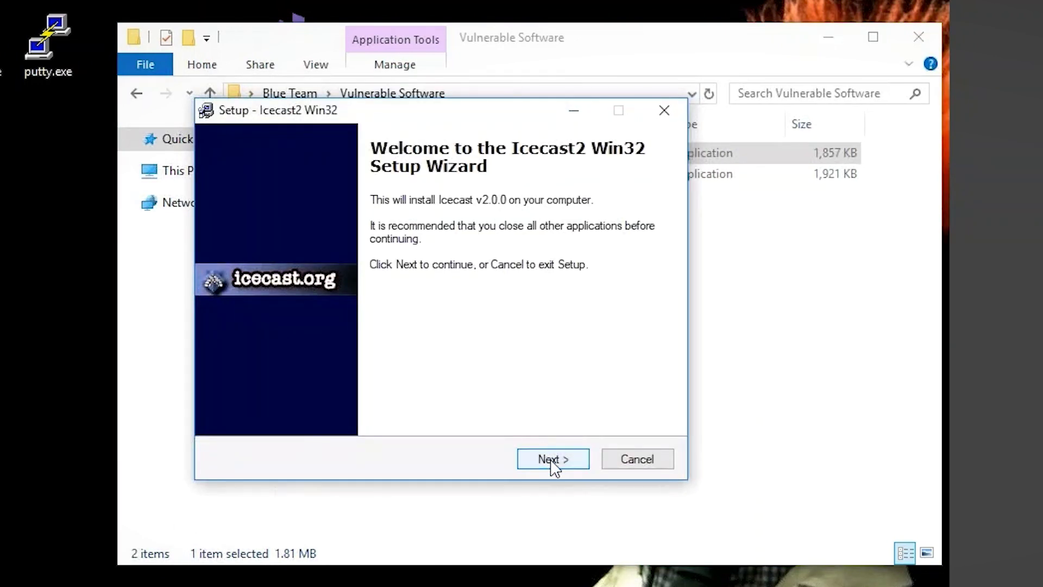
click(552, 460)
click(349, 401)
click(533, 464)
click(548, 466)
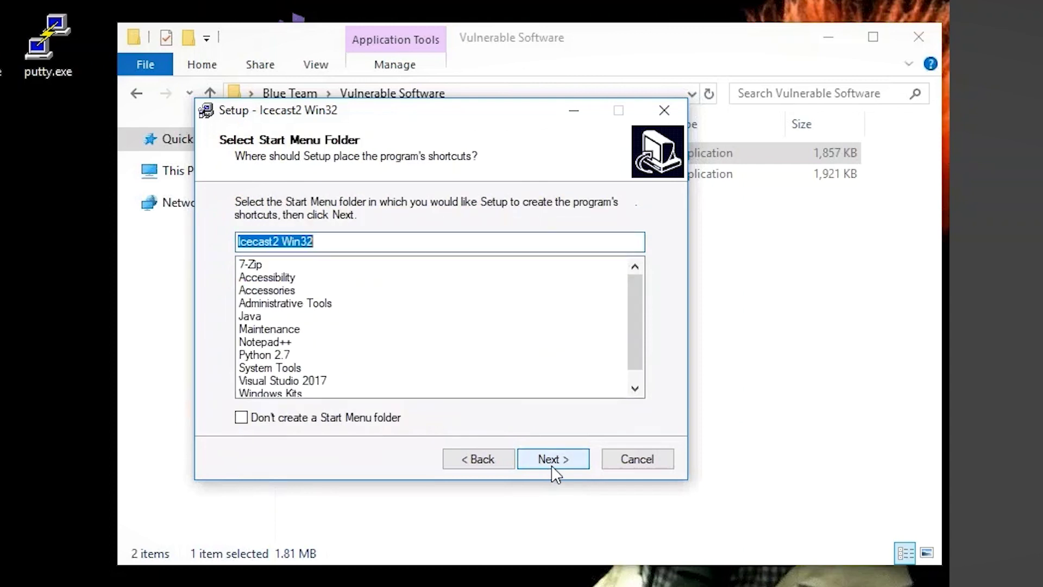
click(553, 466)
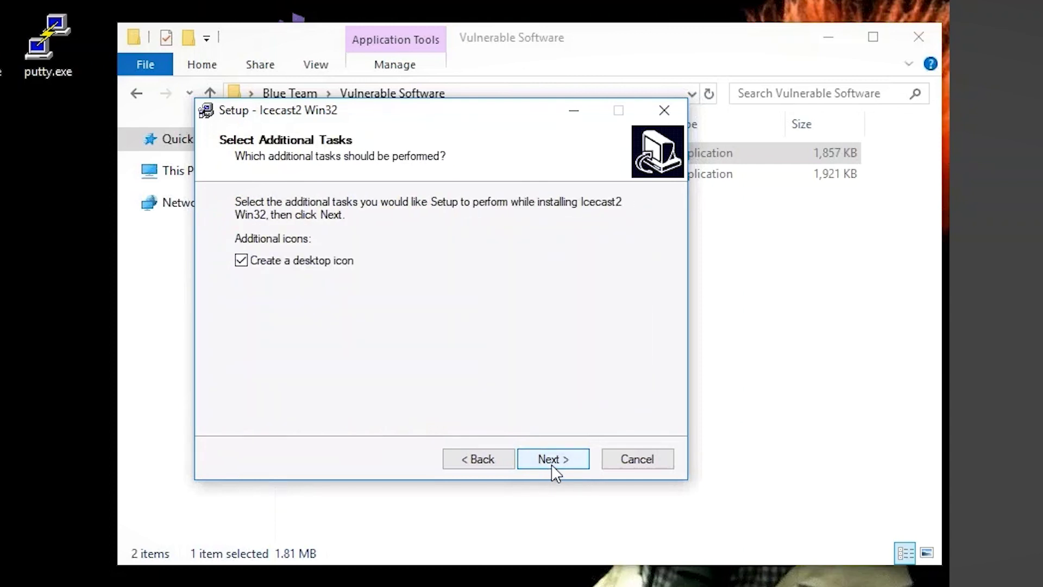
click(553, 461)
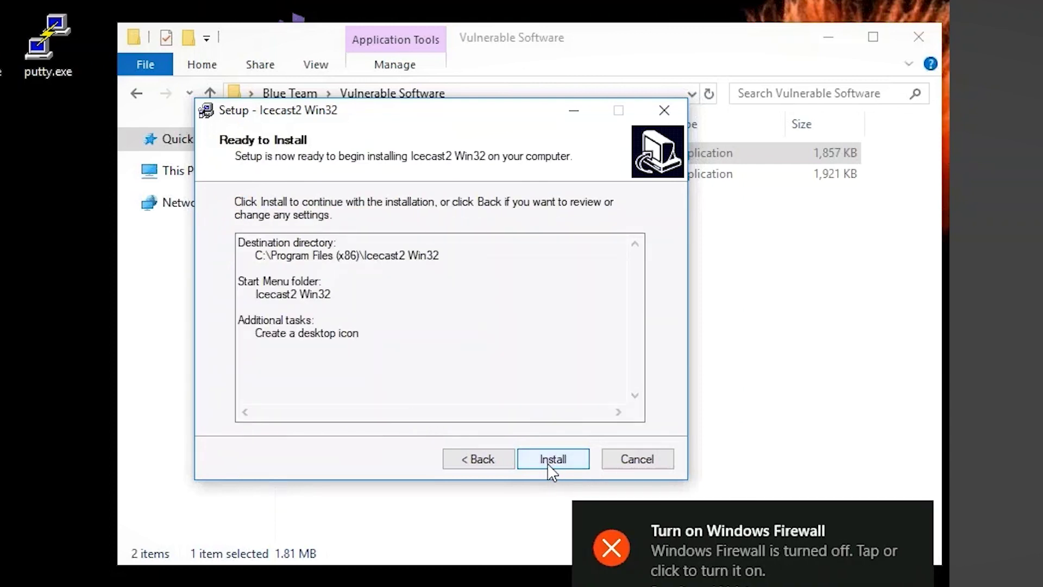
click(549, 462)
click(552, 462)
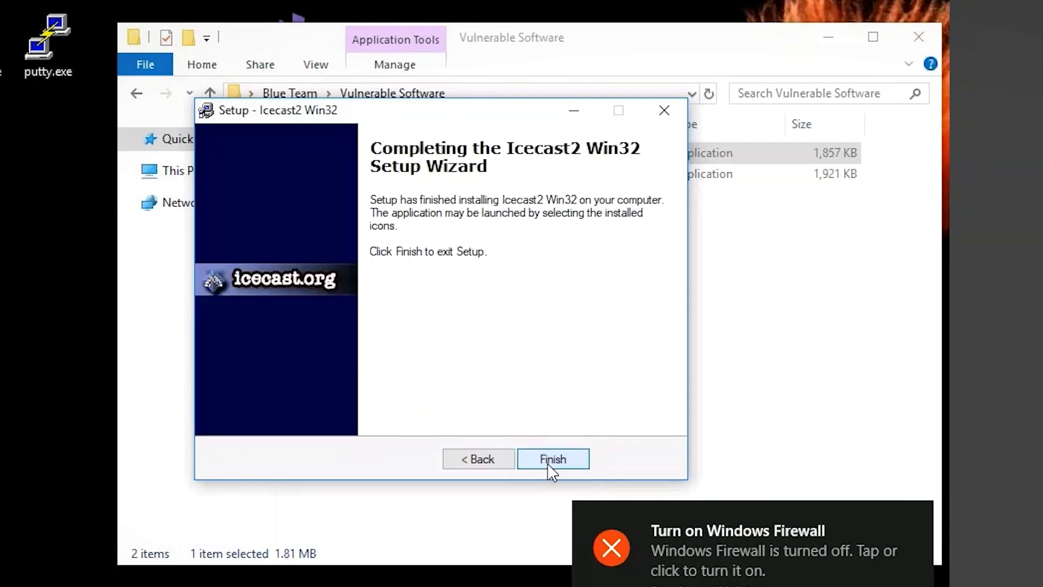
click(552, 460)
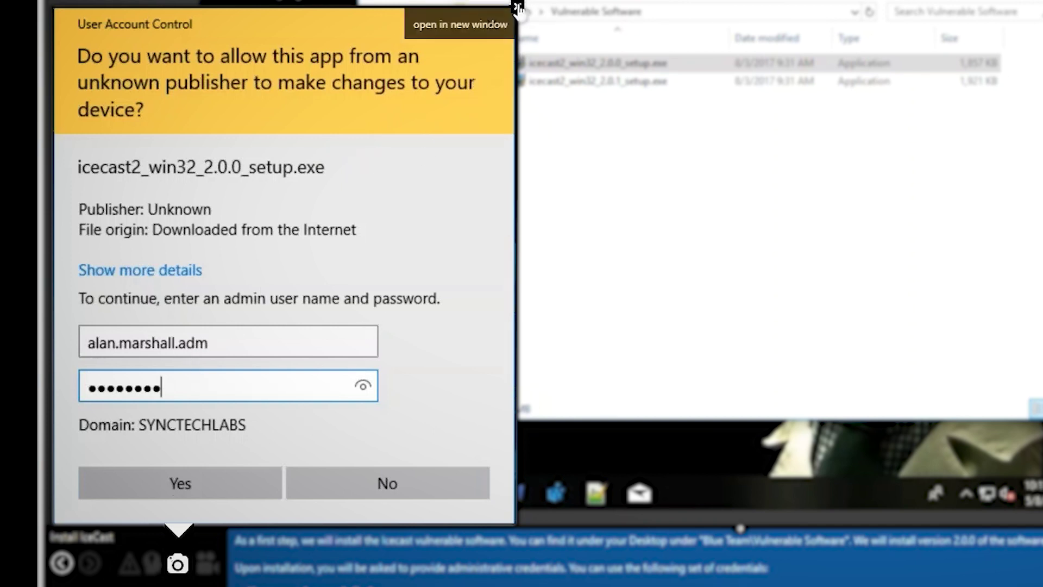
- Advance the lab to Task 3, Launch Icecast, and show This PC's drives in File Explorer
key(Return)
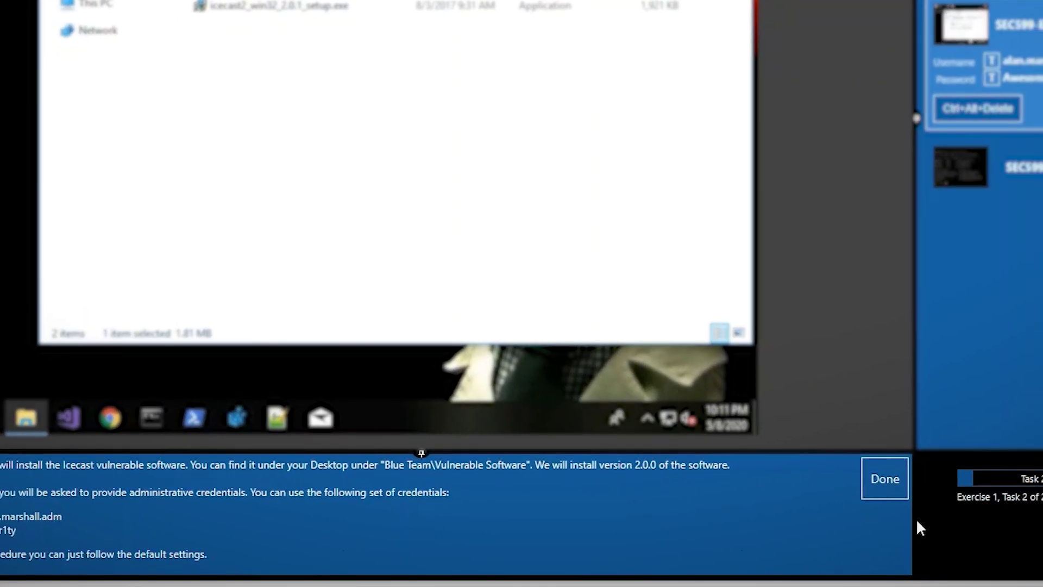
click(887, 497)
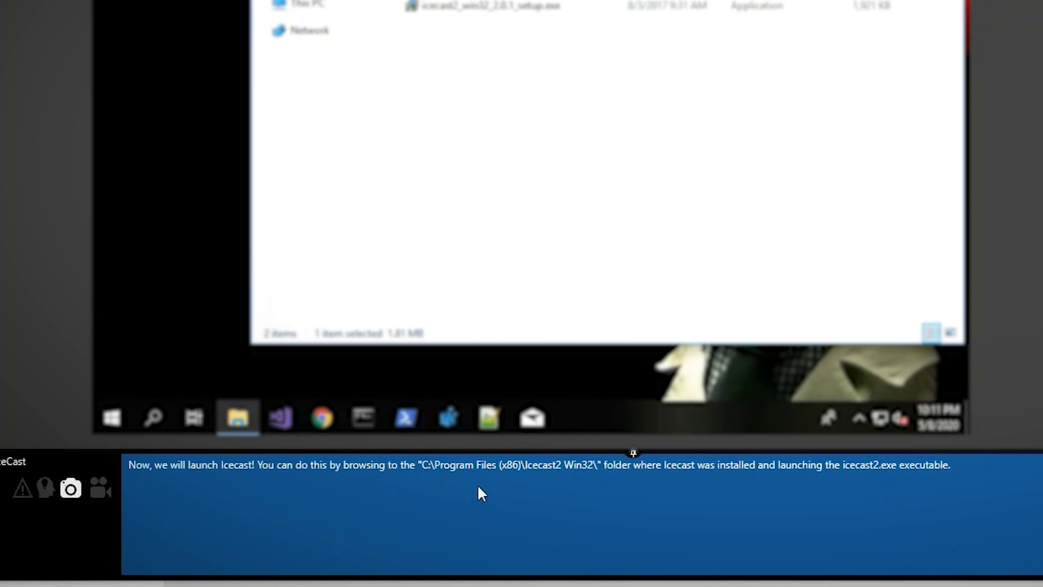
drag(487, 474, 422, 502)
drag(509, 479, 614, 471)
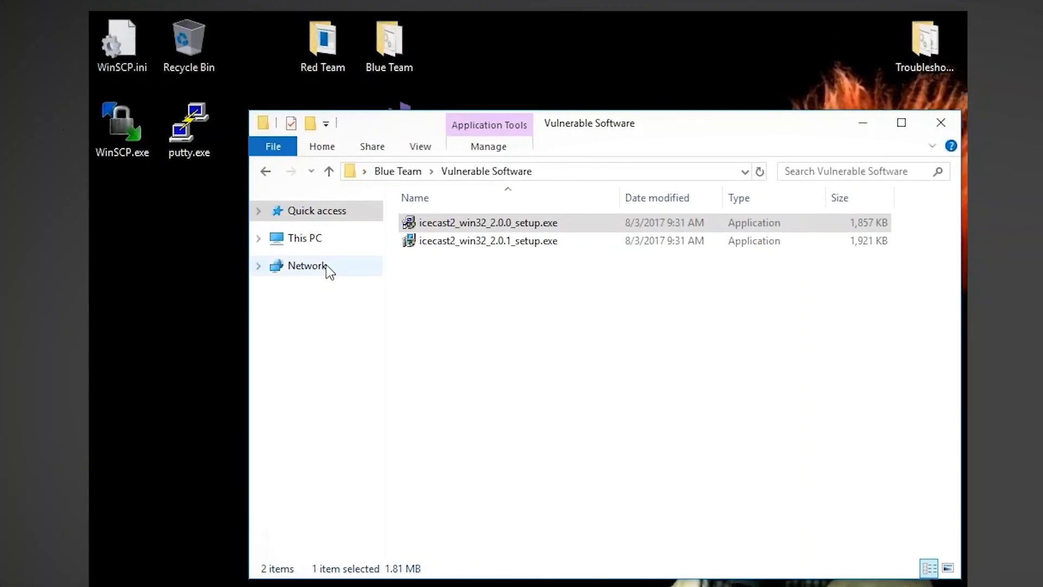
click(304, 237)
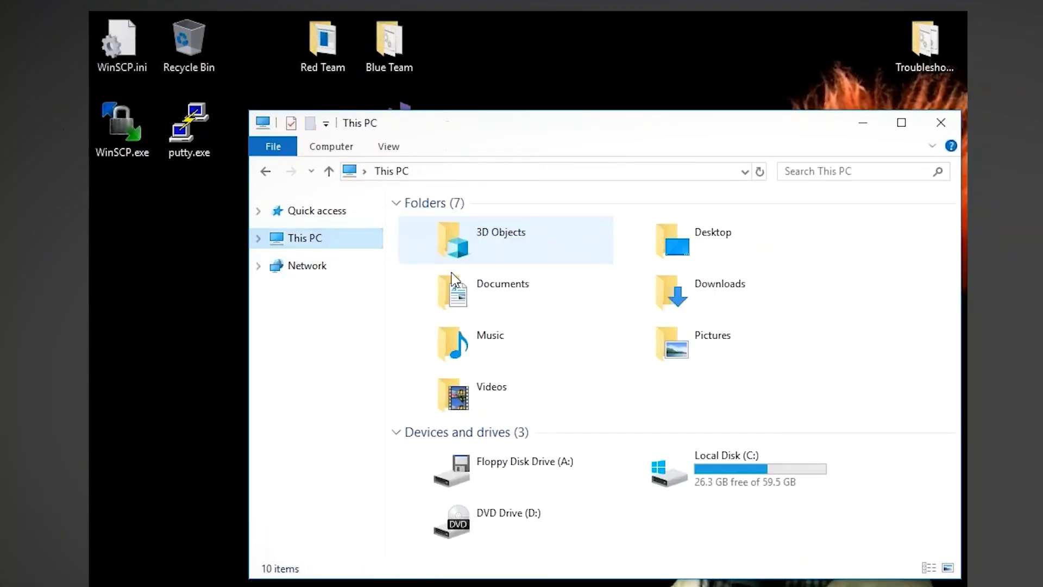
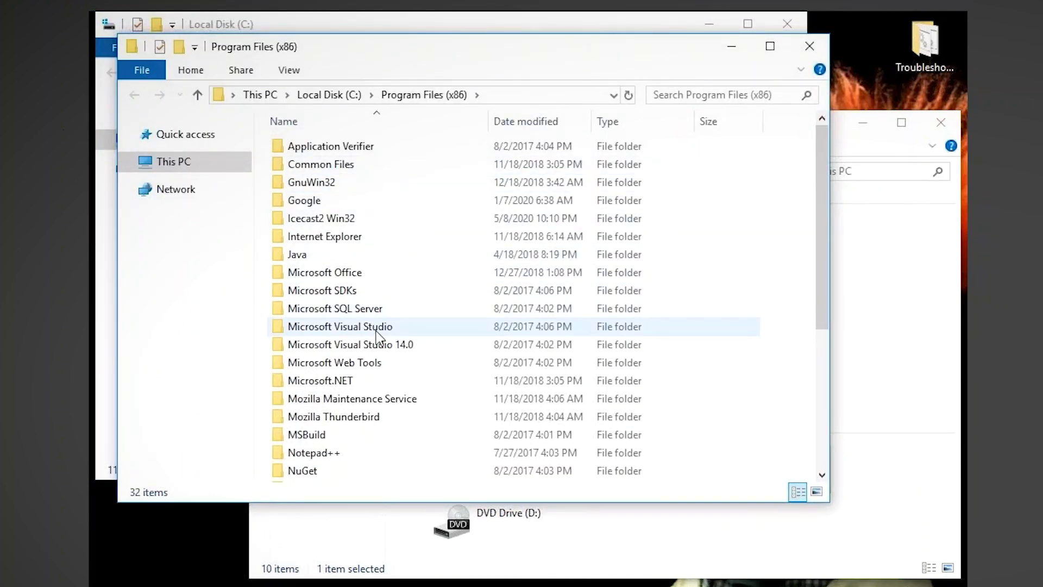
- Open the Icecast2 Win32 folder inside Program Files (x86)
double_click(351, 222)
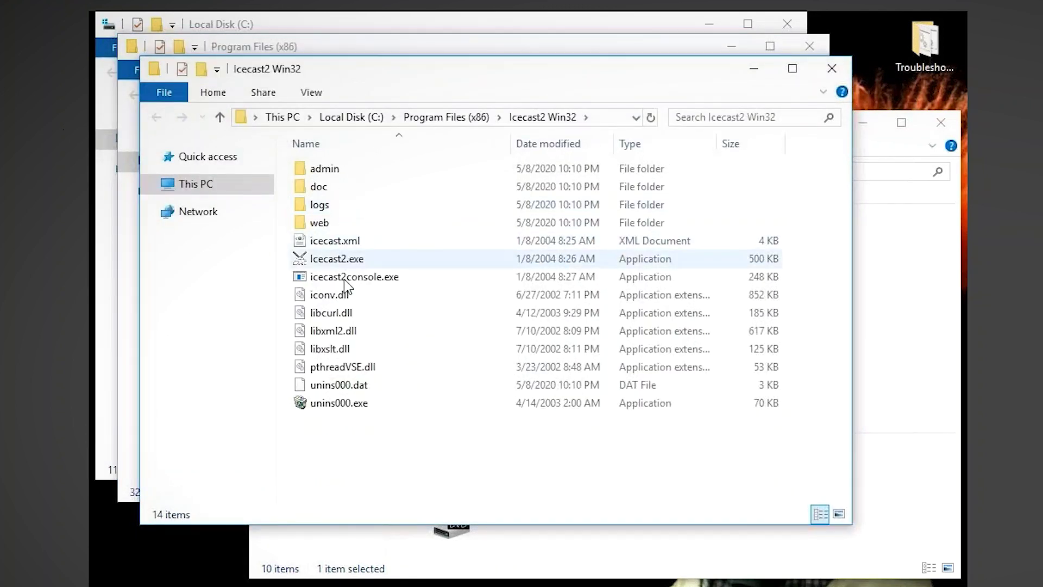
- Launch icecast2.exe, start the server, and move its window to the lower right
double_click(333, 260)
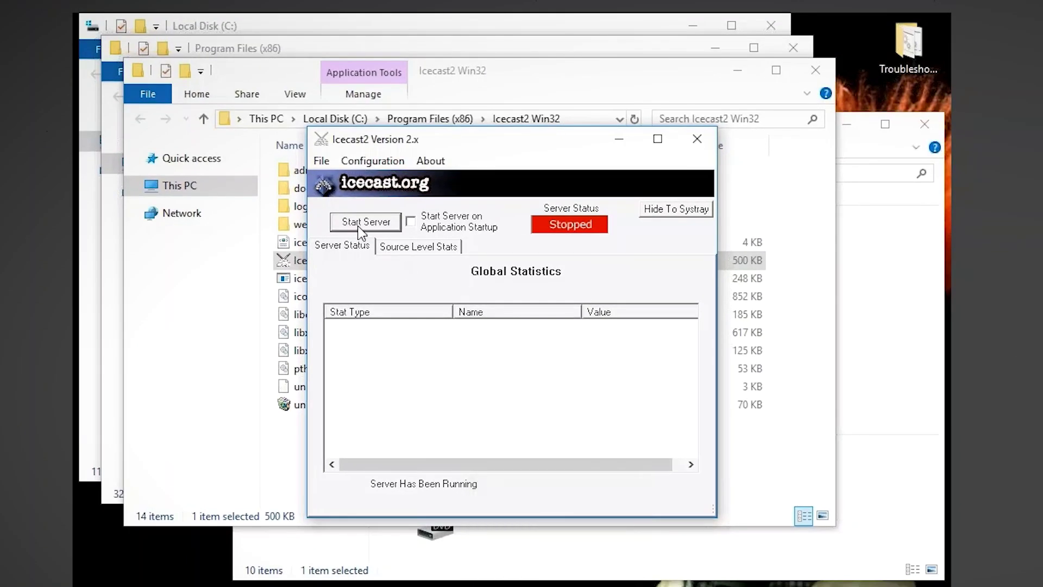
click(359, 229)
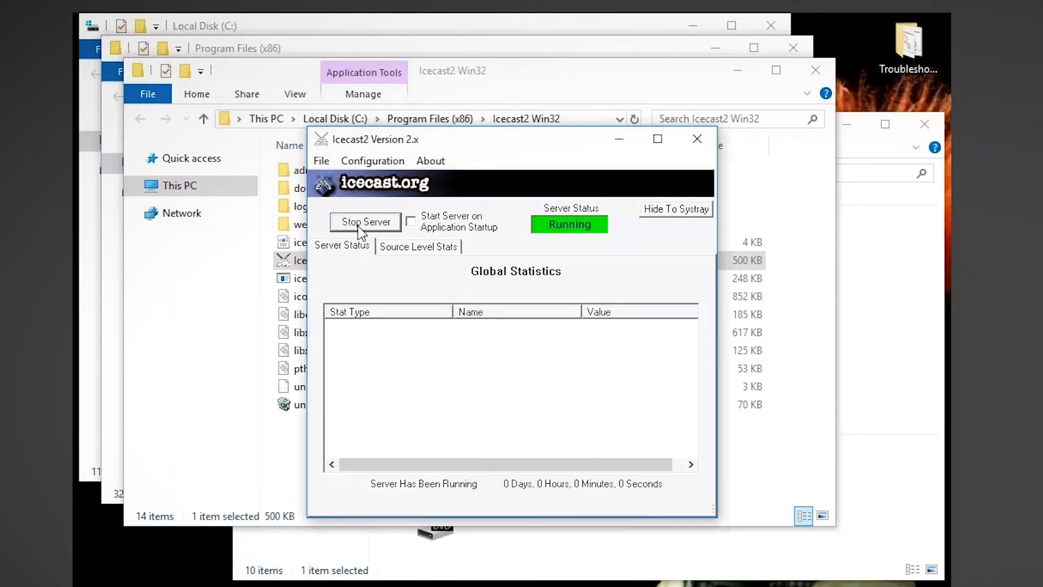
drag(477, 144, 658, 287)
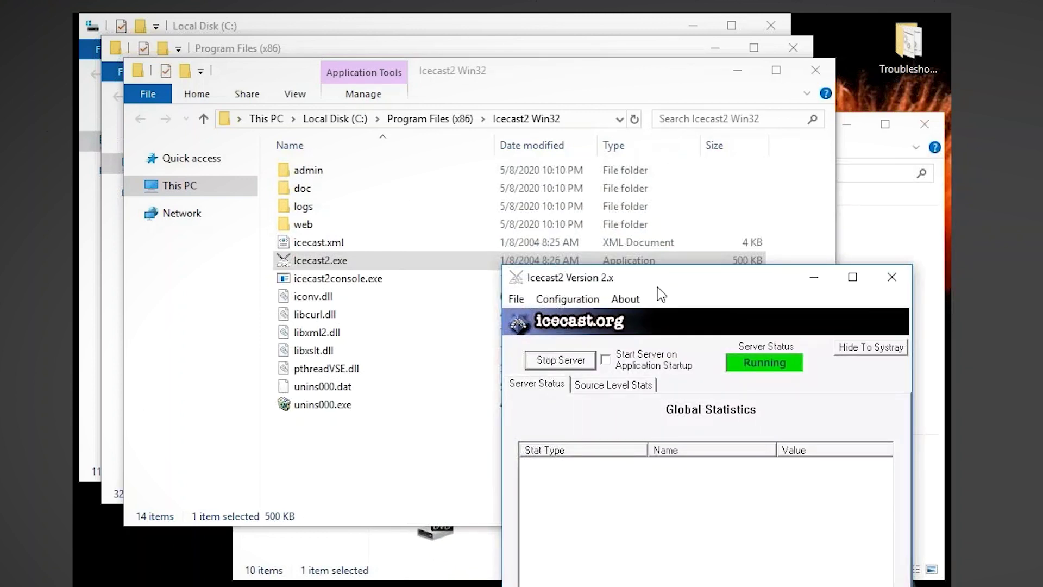